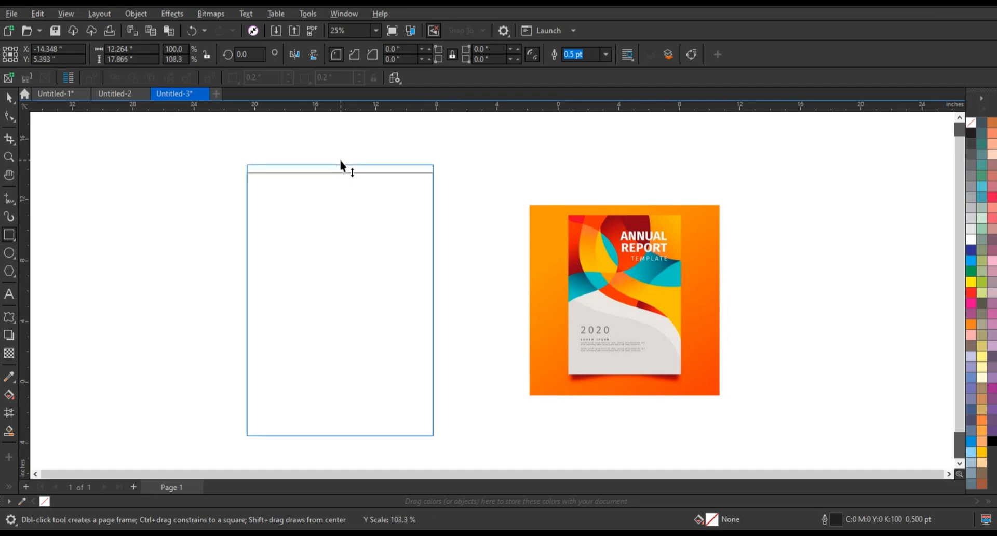
# - Set the outline width of the tall rectangle to 3 pt
pyautogui.click(605, 54)
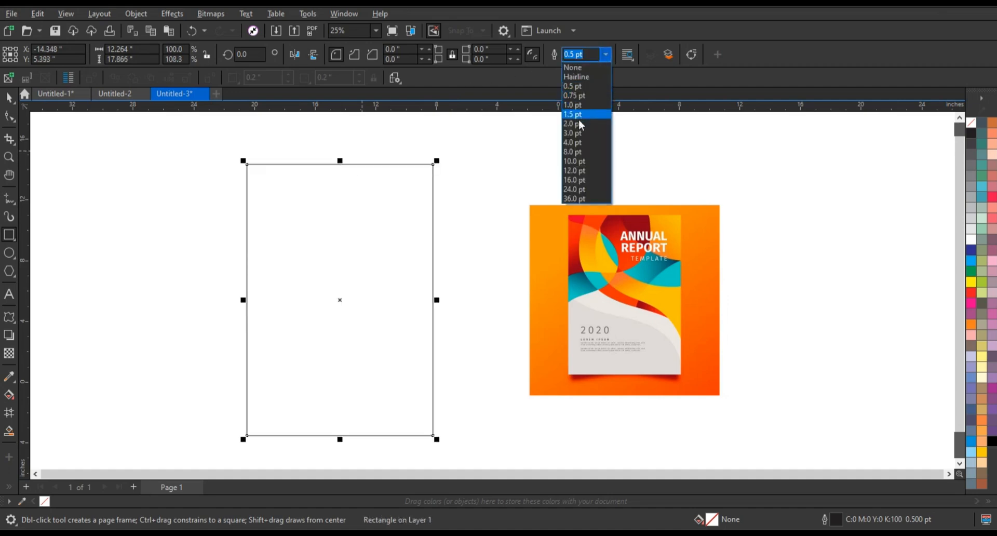
pyautogui.click(577, 133)
pyautogui.click(9, 157)
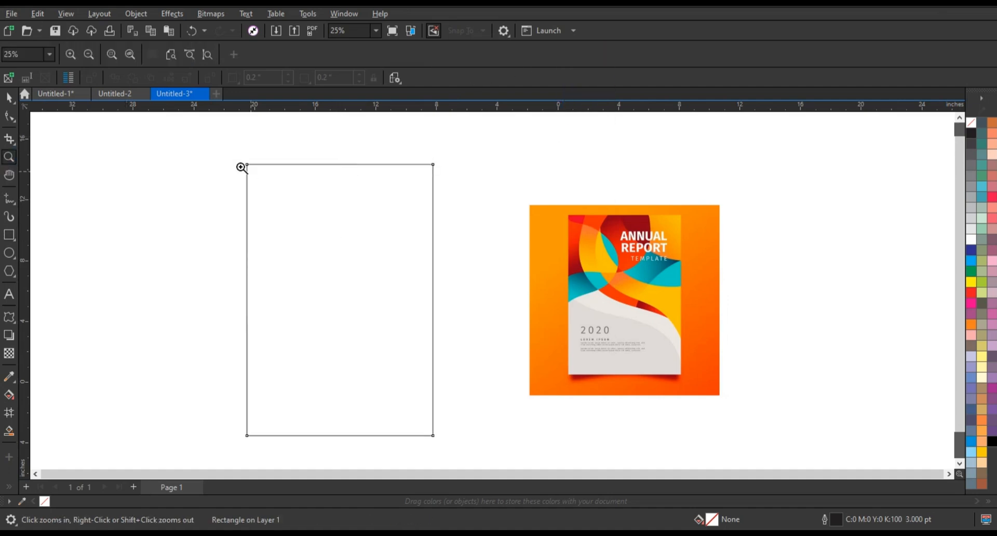
pyautogui.press('F4')
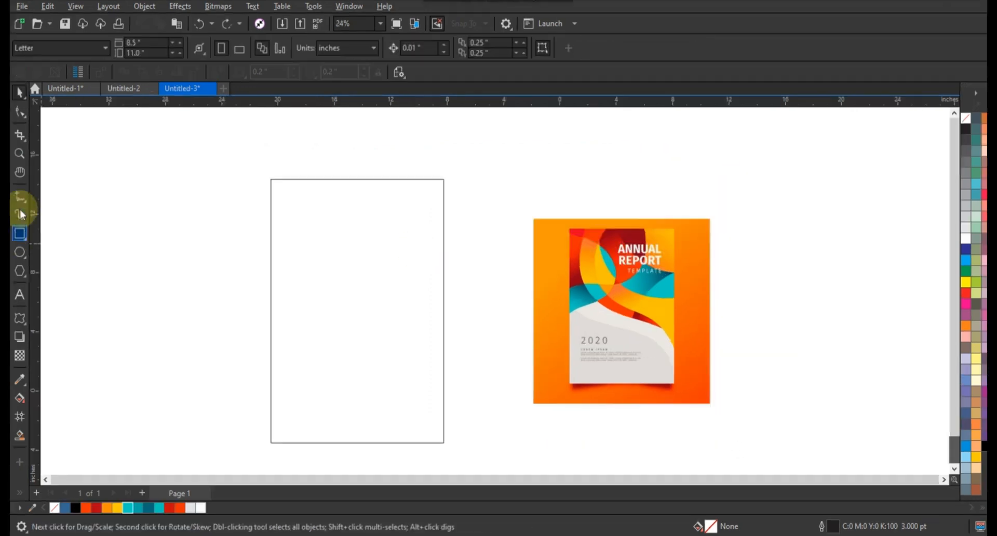
# - Draw a connected straight-segment zigzag with the Freehand tool across the rectangle's upper part, about 18 by 7.5 inches, extending past both sides
pyautogui.click(372, 243)
pyautogui.press('F5')
pyautogui.click(263, 200)
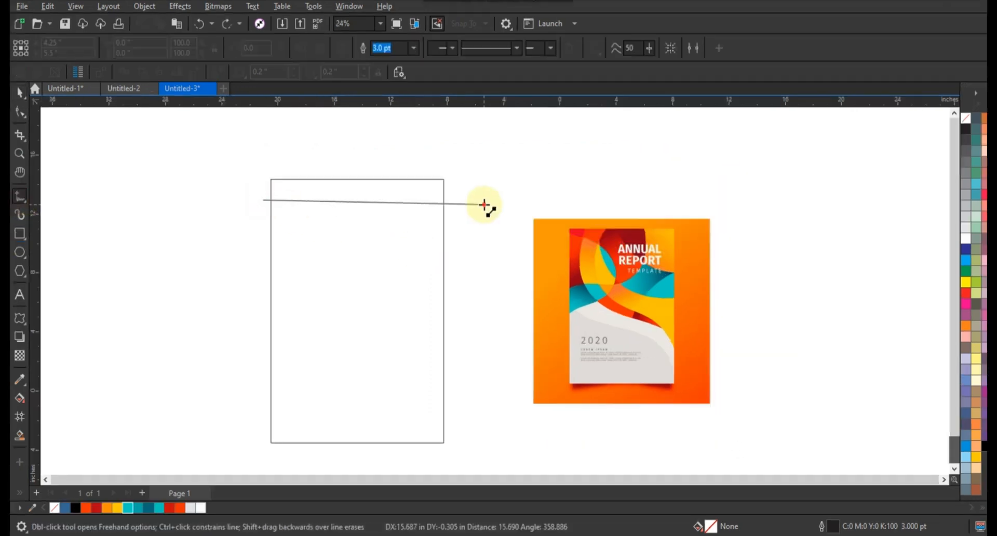
pyautogui.doubleClick(484, 205)
pyautogui.doubleClick(253, 297)
pyautogui.click(263, 228)
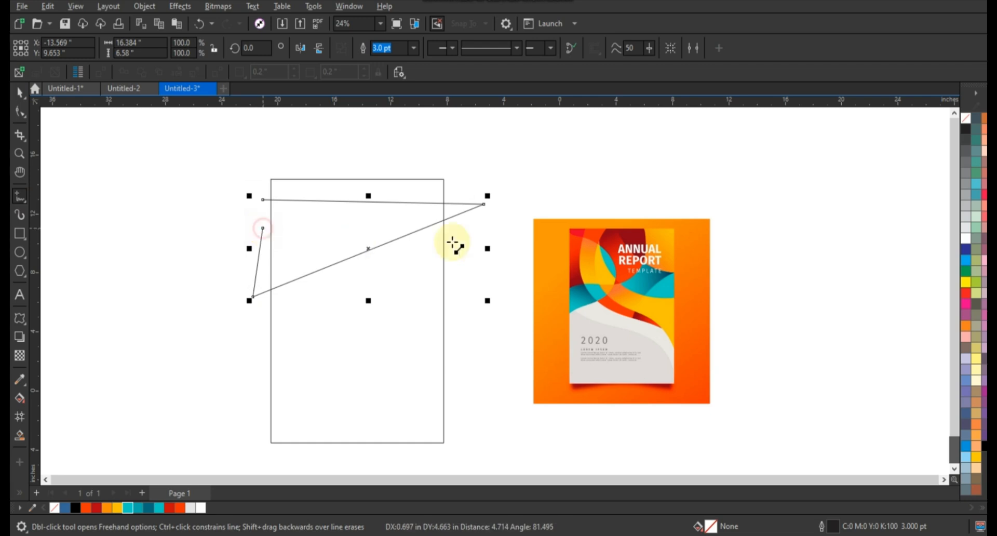
pyautogui.click(484, 249)
pyautogui.click(487, 220)
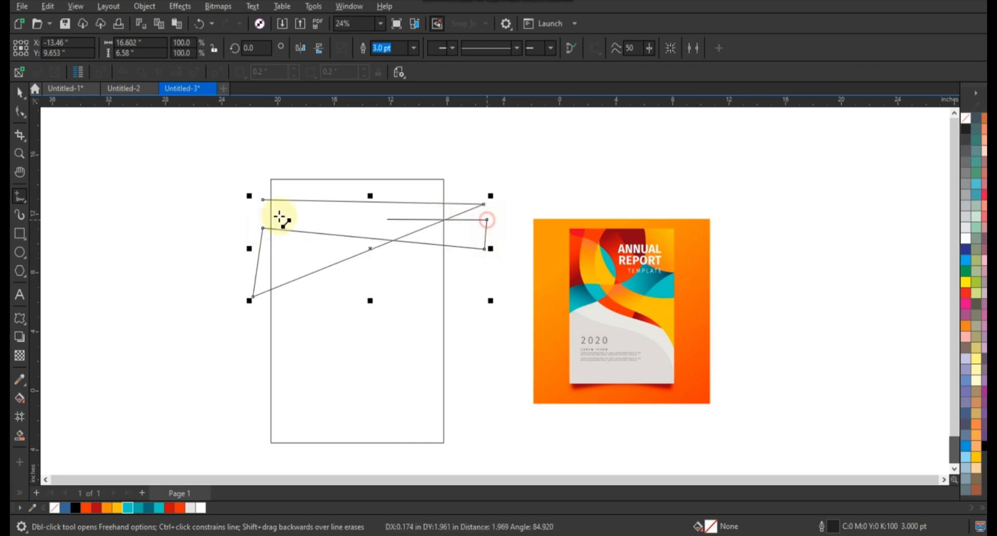
pyautogui.click(239, 215)
pyautogui.click(476, 186)
pyautogui.click(233, 265)
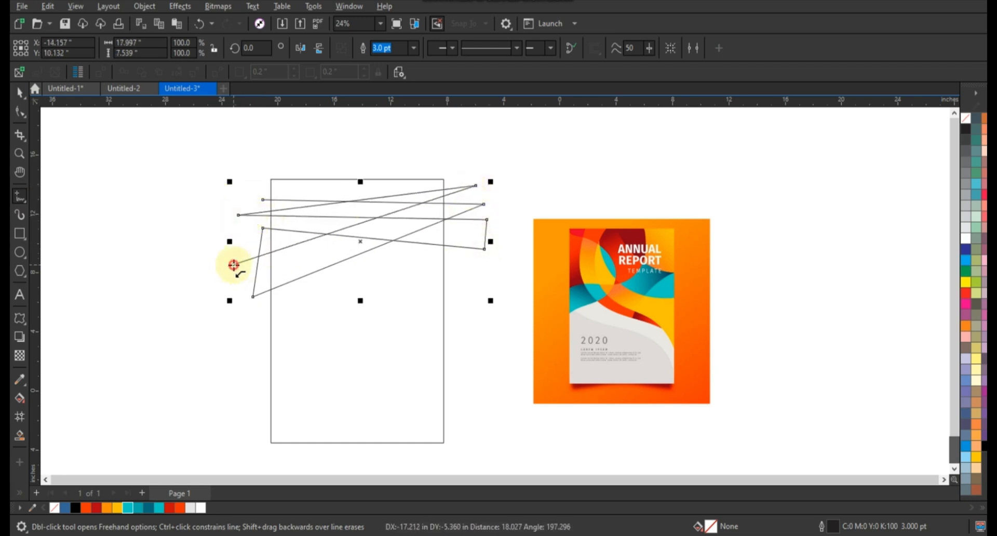
pyautogui.doubleClick(239, 233)
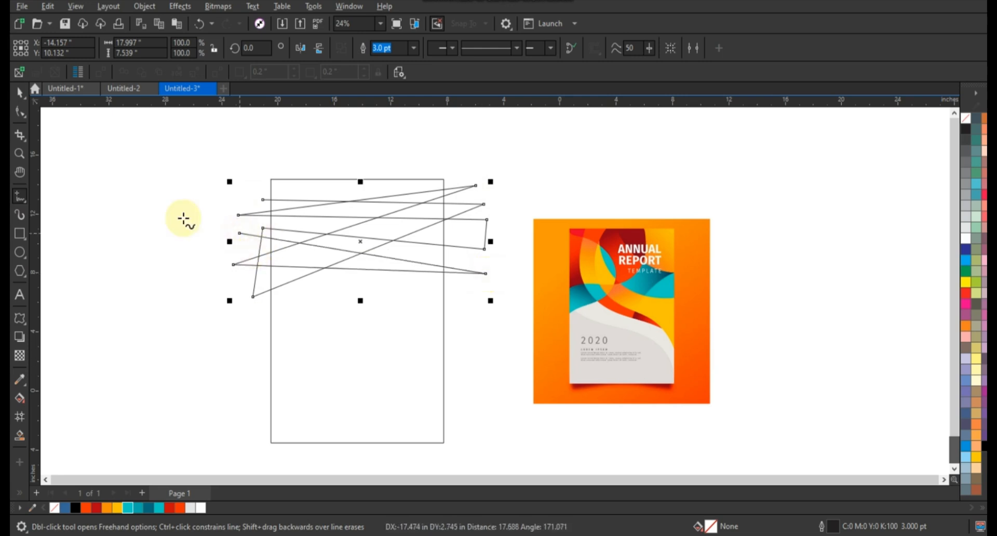
# - Apply a Twister distortion of about 90° to the zigzag line so it bends into flowing waves
pyautogui.click(20, 111)
pyautogui.press('space')
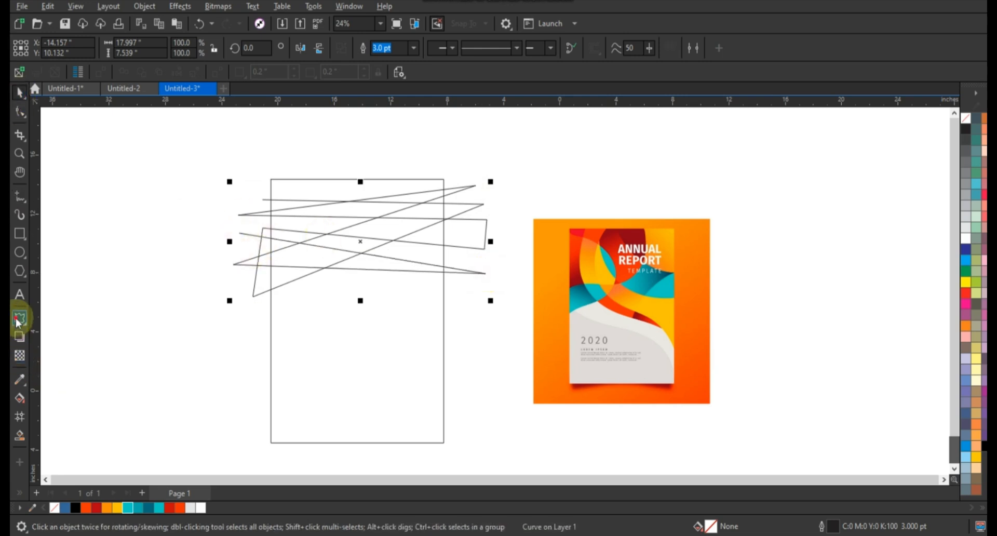
pyautogui.click(20, 320)
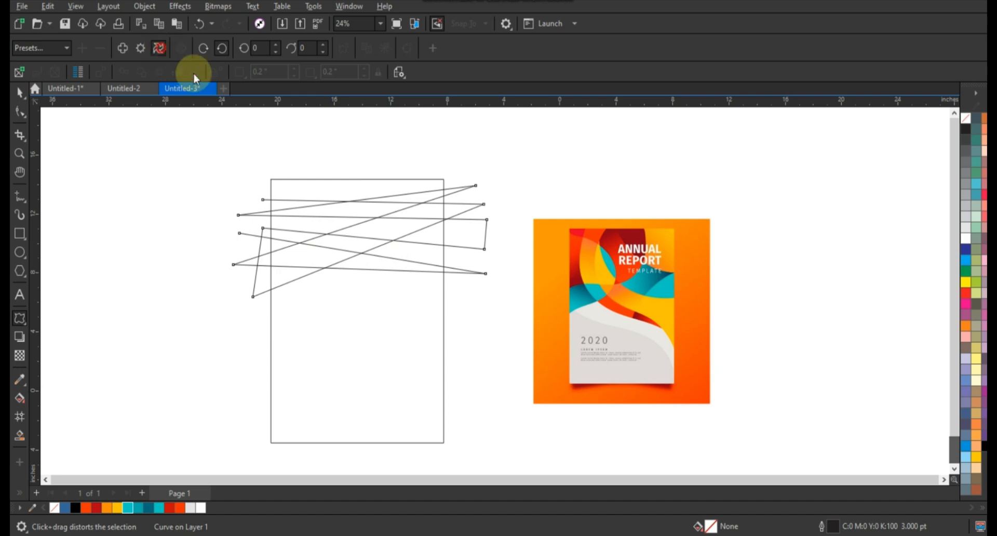
pyautogui.moveTo(391, 248); pyautogui.dragTo(389, 234)
pyautogui.click(20, 93)
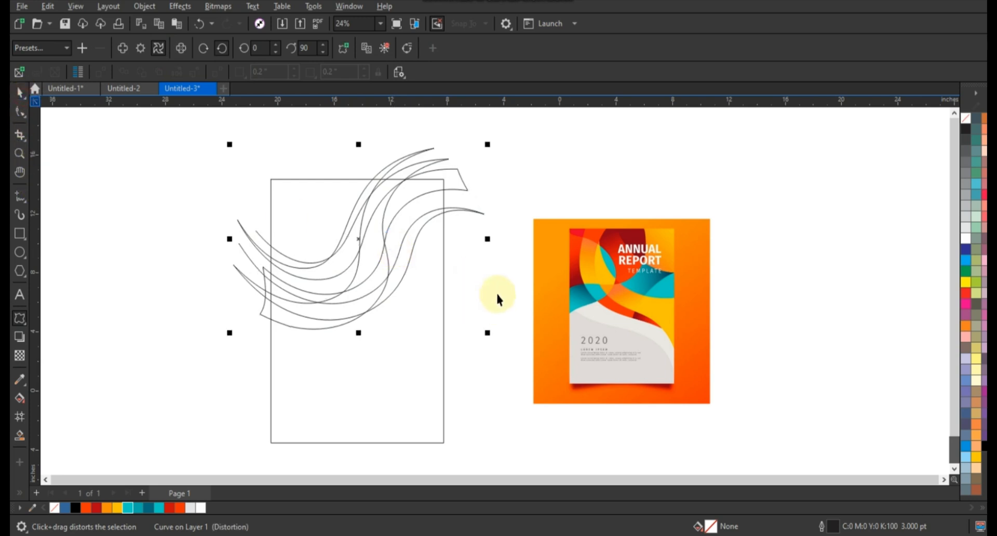
# - Stretch the wavy curve to about 20.2 inches wide and mirror it horizontally
pyautogui.press('space')
pyautogui.moveTo(487, 239); pyautogui.dragTo(505, 240)
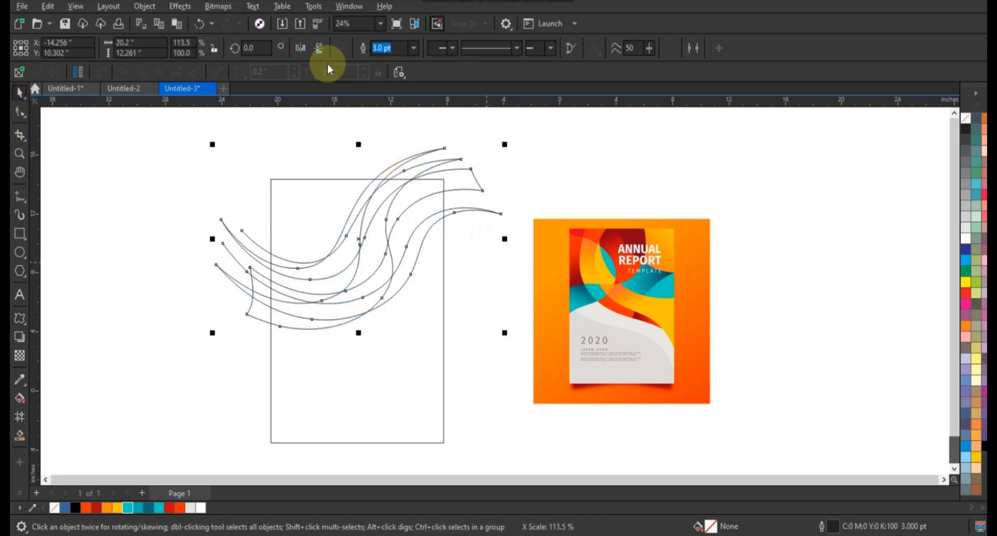
pyautogui.click(299, 52)
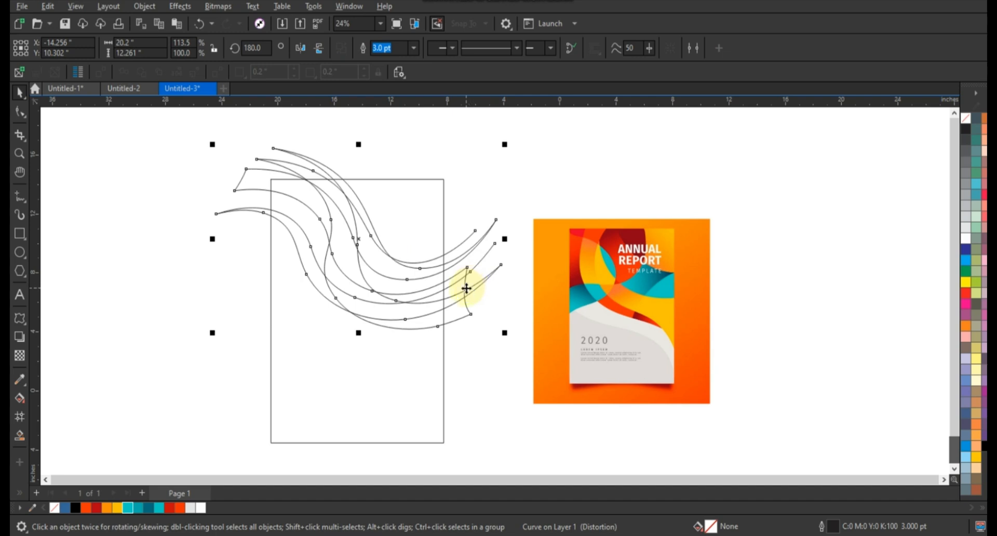
# - Add a copy of the wavy curve rotated to about 69° and position it across the rectangle's upper-right corner
pyautogui.click(467, 287)
pyautogui.moveTo(506, 340); pyautogui.dragTo(479, 220)
pyautogui.click(471, 221)
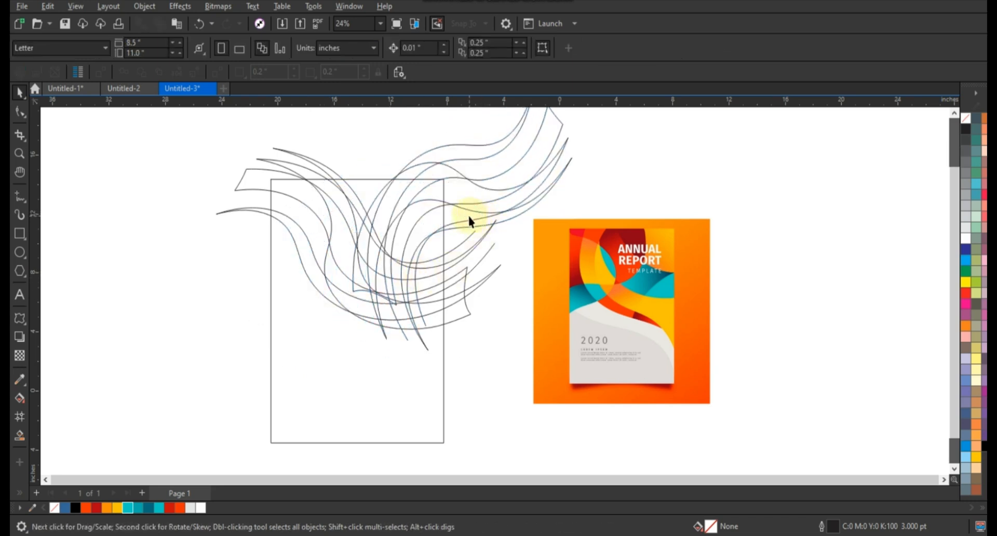
pyautogui.moveTo(464, 222); pyautogui.dragTo(458, 228)
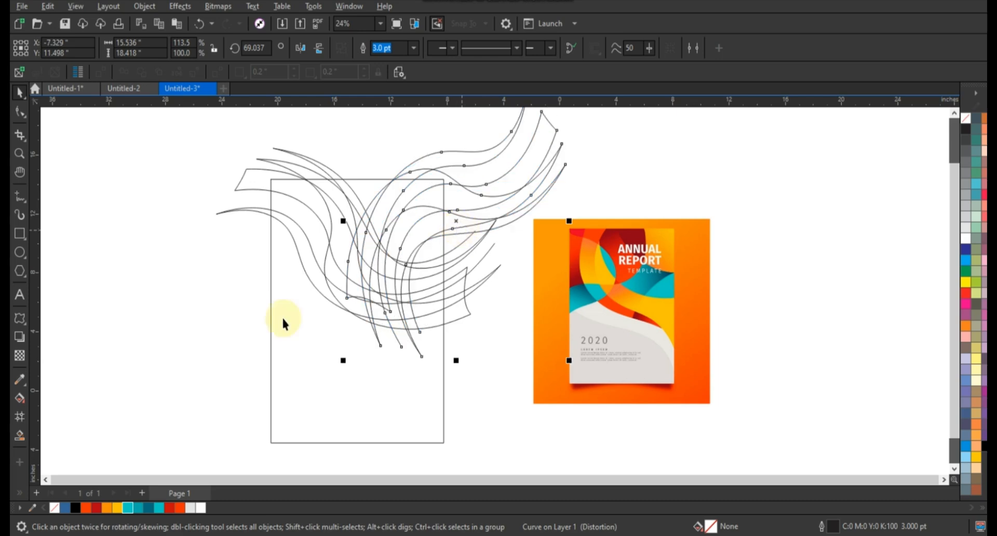
# - Smart Fill the enclosed regions in the rectangle's upper-right area with blue #336699 and a 0.5 pt black outline, and delete the rotated curve copy
pyautogui.click(21, 436)
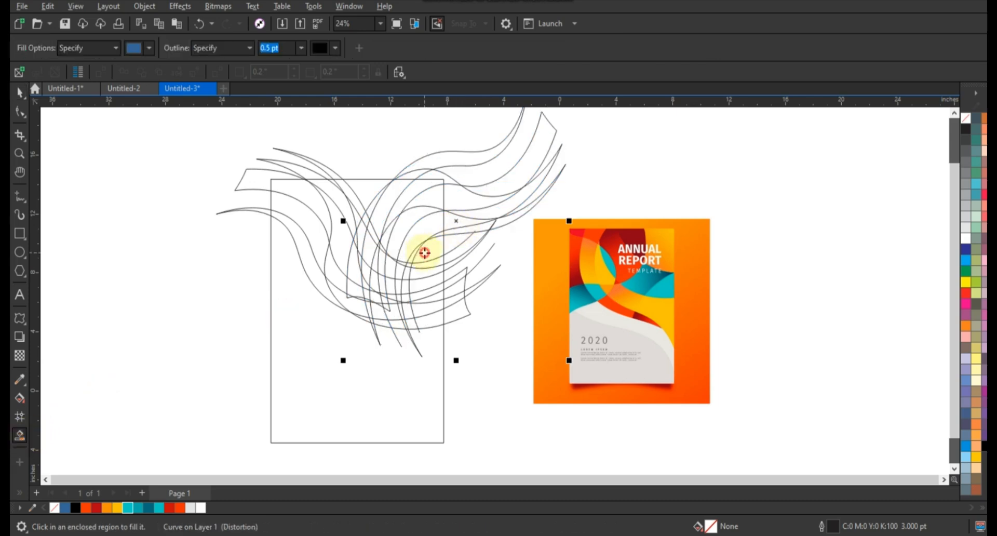
pyautogui.click(425, 253)
pyautogui.click(421, 232)
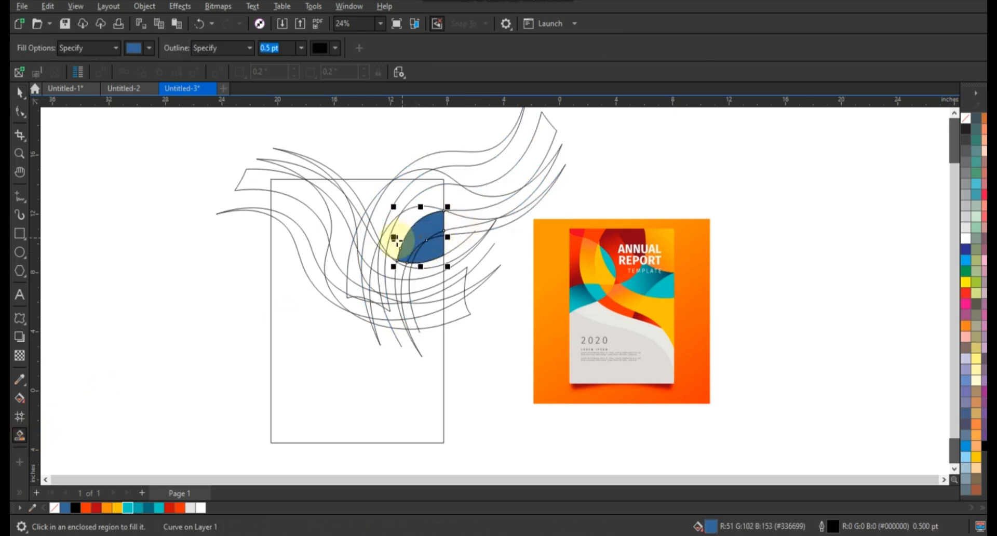
pyautogui.click(398, 236)
pyautogui.click(386, 236)
pyautogui.click(391, 217)
pyautogui.click(431, 201)
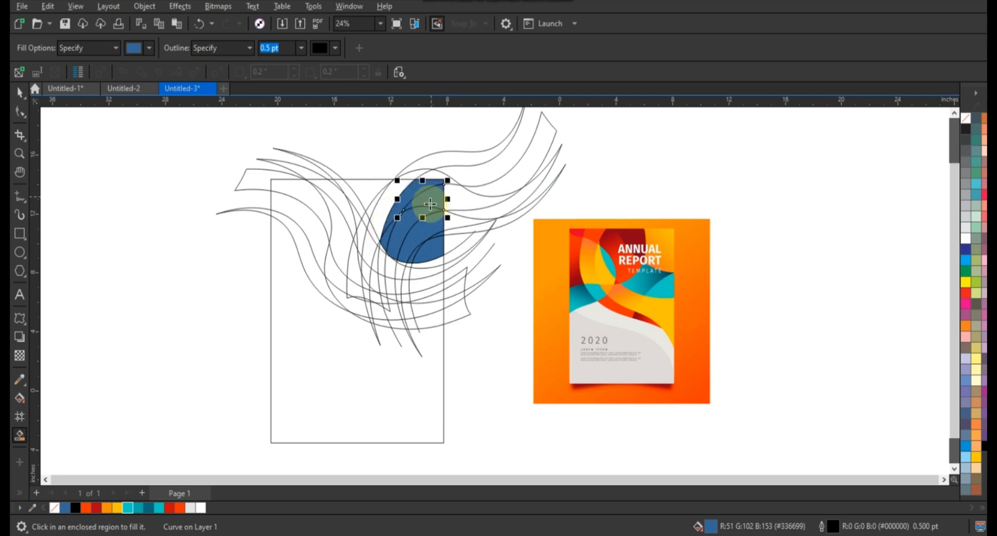
pyautogui.click(386, 204)
pyautogui.click(376, 205)
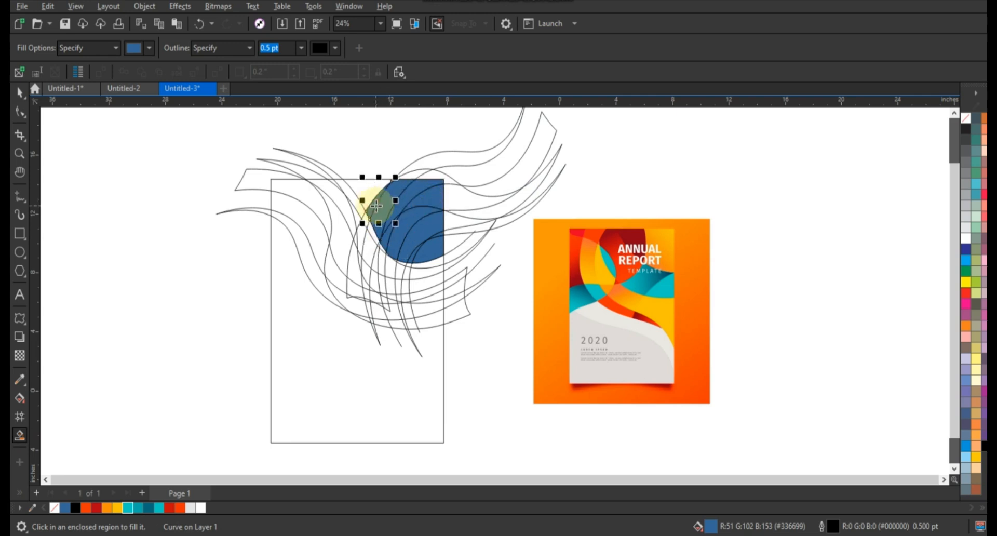
pyautogui.click(364, 190)
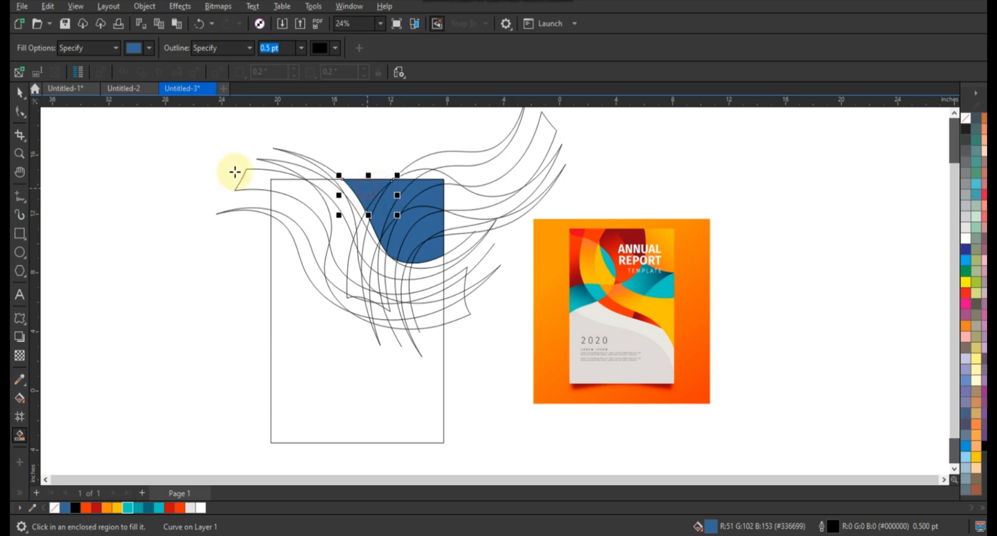
pyautogui.click(520, 190)
pyautogui.press('Delete')
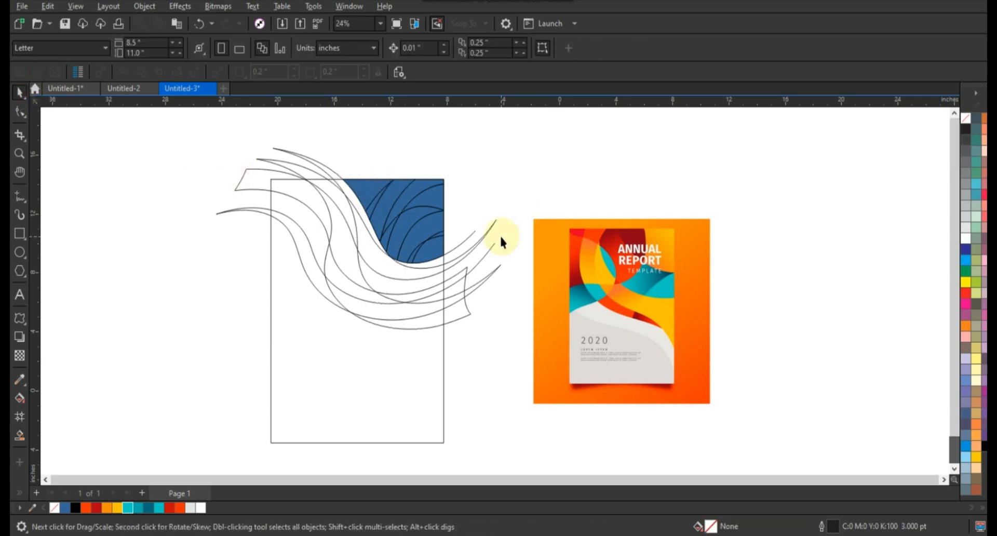
# - Smart Fill the remaining curve bands inside the rectangle with blue #336699, from the lower right sweep up to the upper-left corner
pyautogui.click(20, 435)
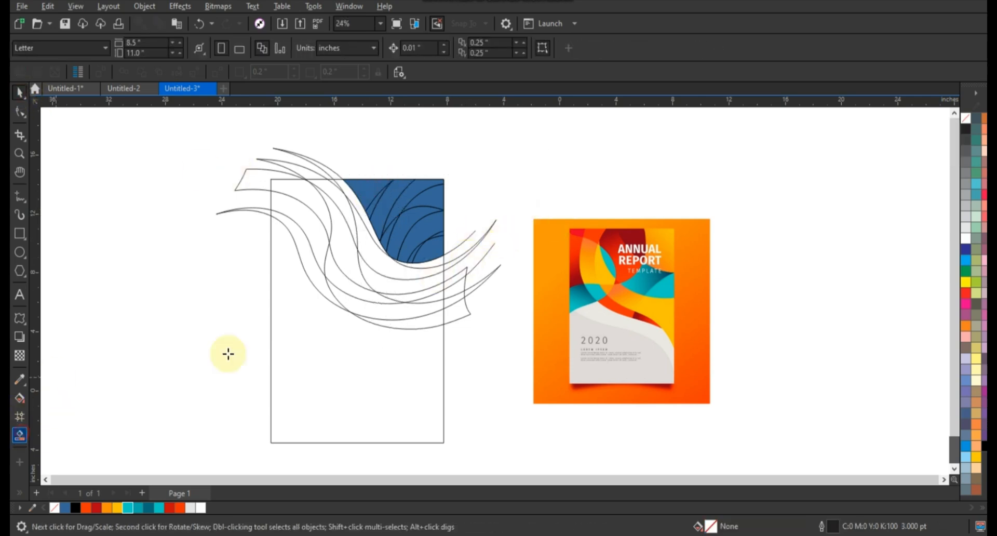
pyautogui.click(405, 326)
pyautogui.click(421, 292)
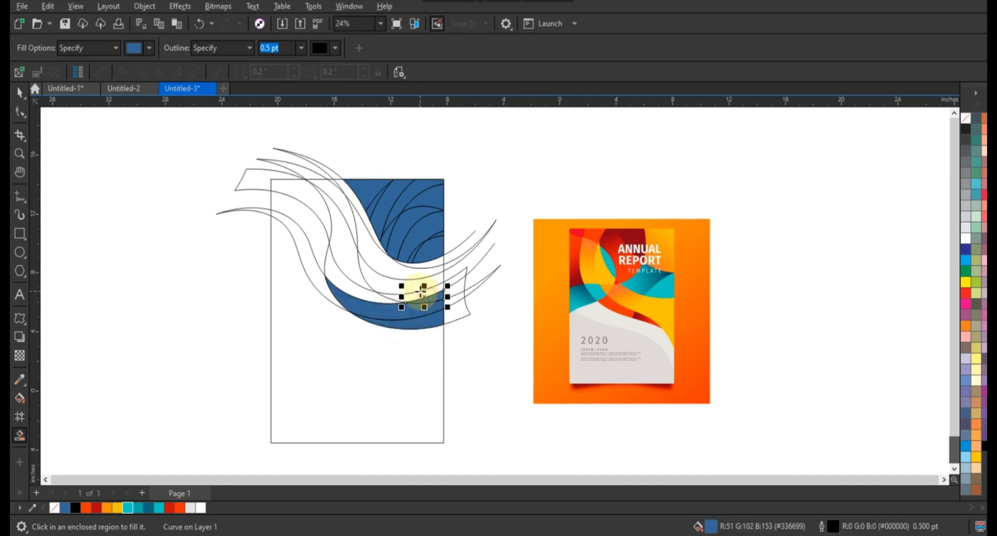
pyautogui.click(421, 299)
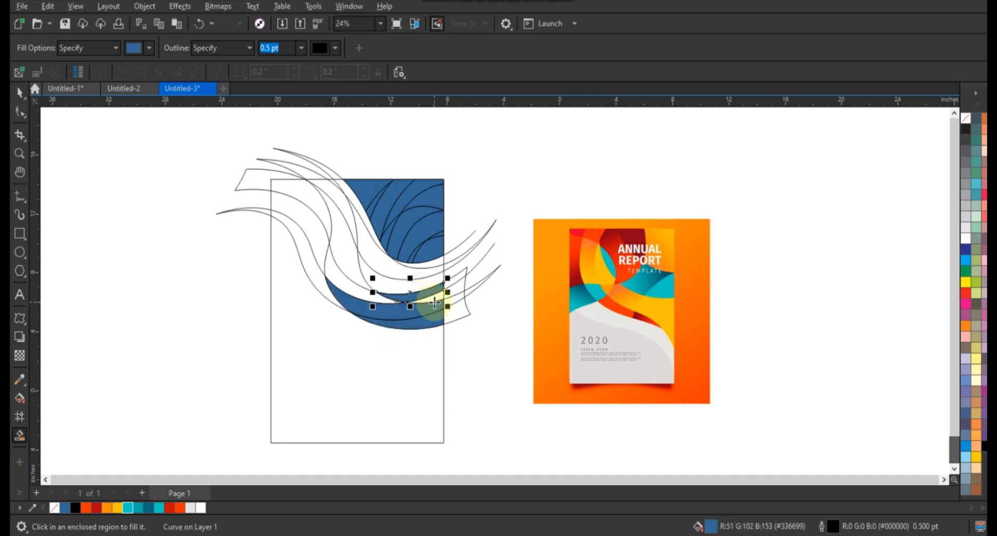
pyautogui.click(390, 288)
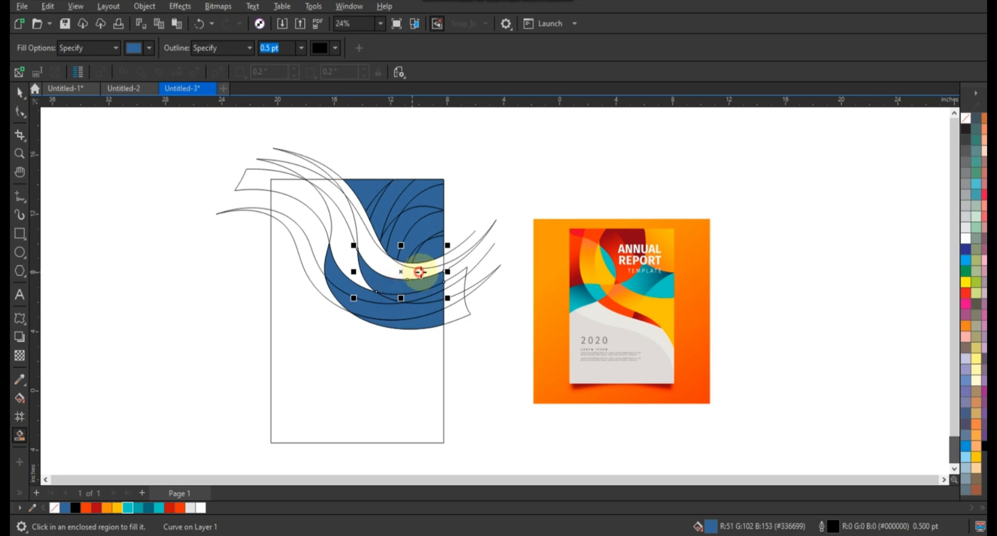
pyautogui.click(420, 272)
pyautogui.click(331, 179)
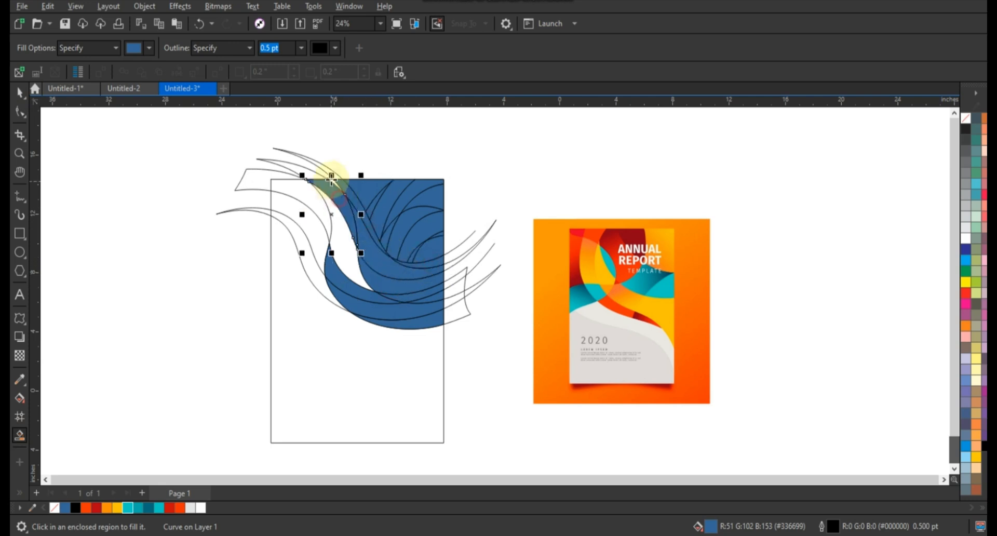
pyautogui.click(334, 183)
pyautogui.click(338, 224)
pyautogui.click(313, 197)
pyautogui.click(308, 217)
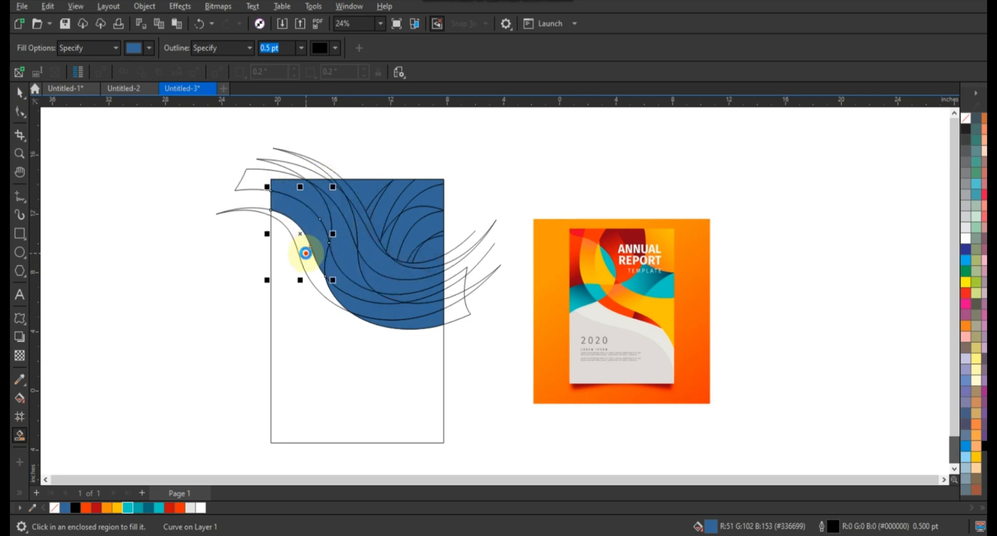
pyautogui.click(308, 254)
# - Delete the original wavy curve, keeping only the filled pieces inside the rectangle
pyautogui.click(20, 92)
pyautogui.click(241, 211)
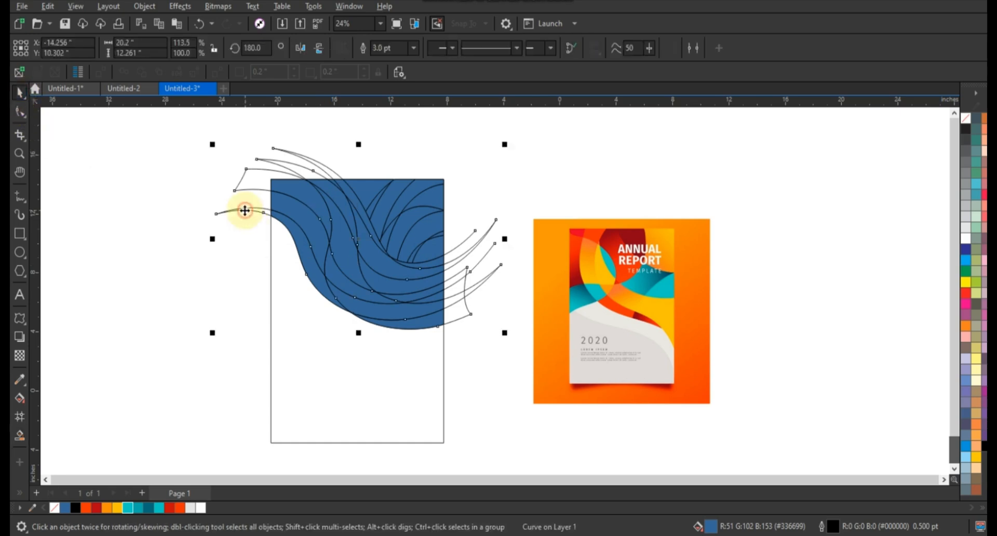
pyautogui.press('Delete')
pyautogui.click(209, 223)
# - Fill the leaf-shaped piece at the artwork's right edge with the bright turquoise sampled from the reference cover
pyautogui.moveTo(180, 148); pyautogui.dragTo(717, 450)
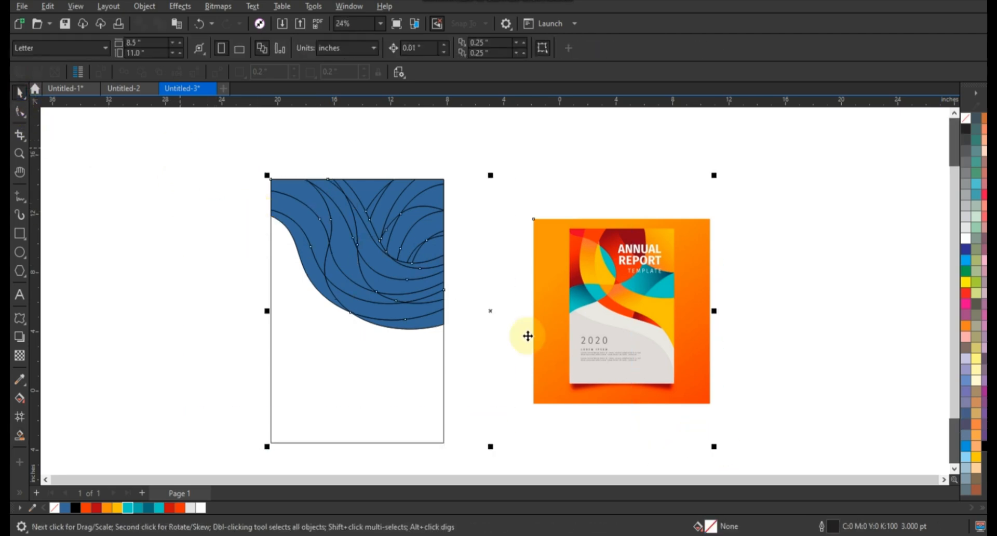
pyautogui.hotkey('shift', 'F2')
pyautogui.click(438, 259)
pyautogui.scroll(1, 410, 215)
pyautogui.click(410, 212)
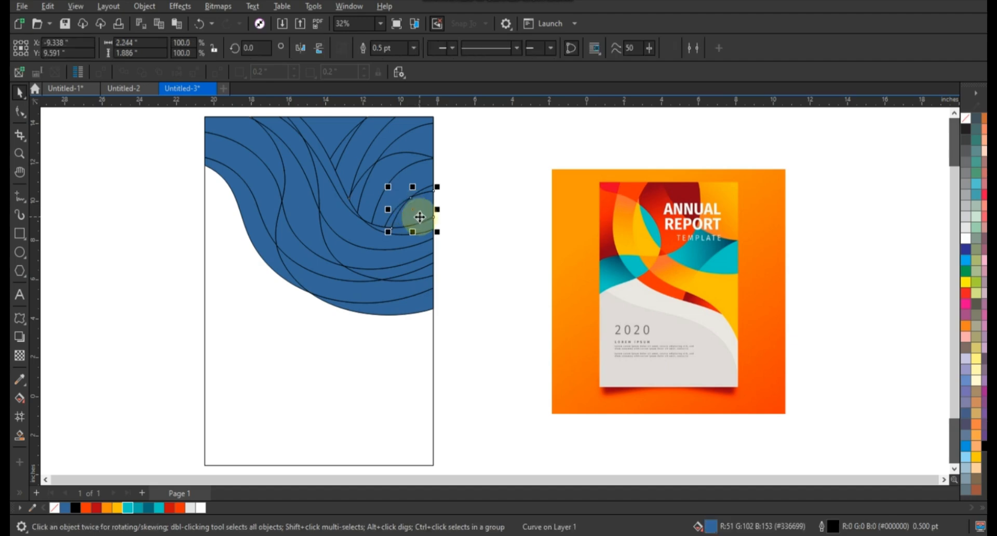
pyautogui.click(127, 507)
# - Fill the two slivers bordering the turquoise leaf shape, left of and above it, with teal #00ADAB
pyautogui.click(430, 196)
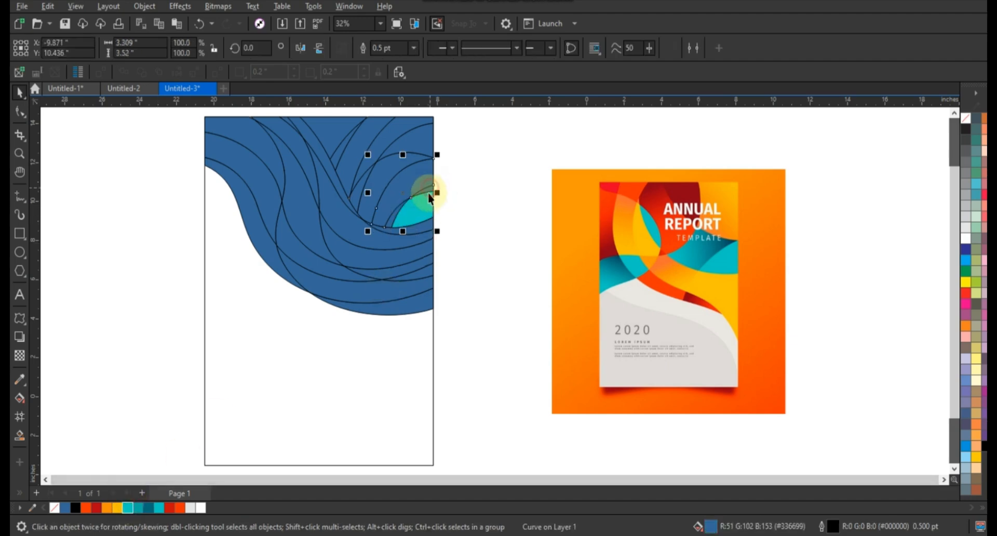
pyautogui.click(395, 217)
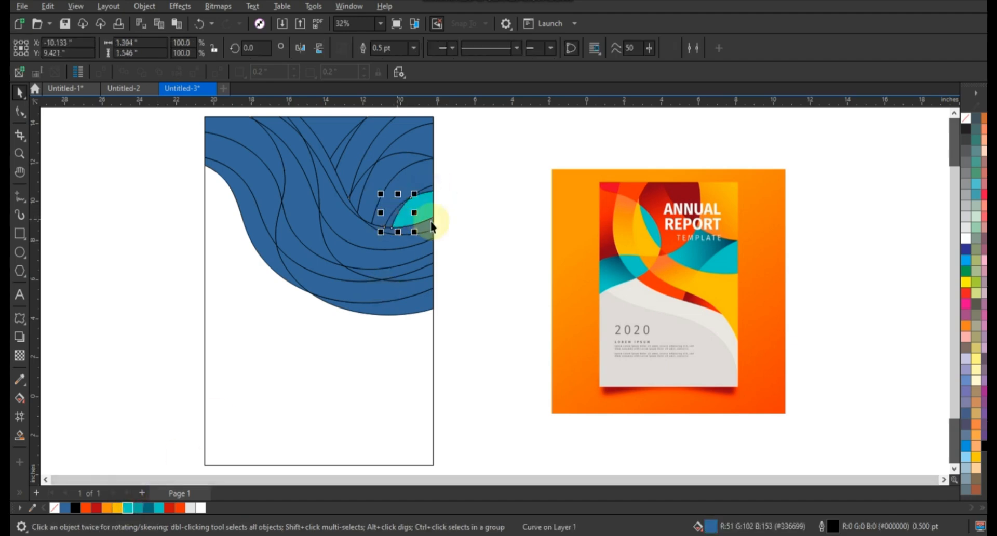
pyautogui.keyDown('shift'); pyautogui.click(431, 188); pyautogui.keyUp('shift')
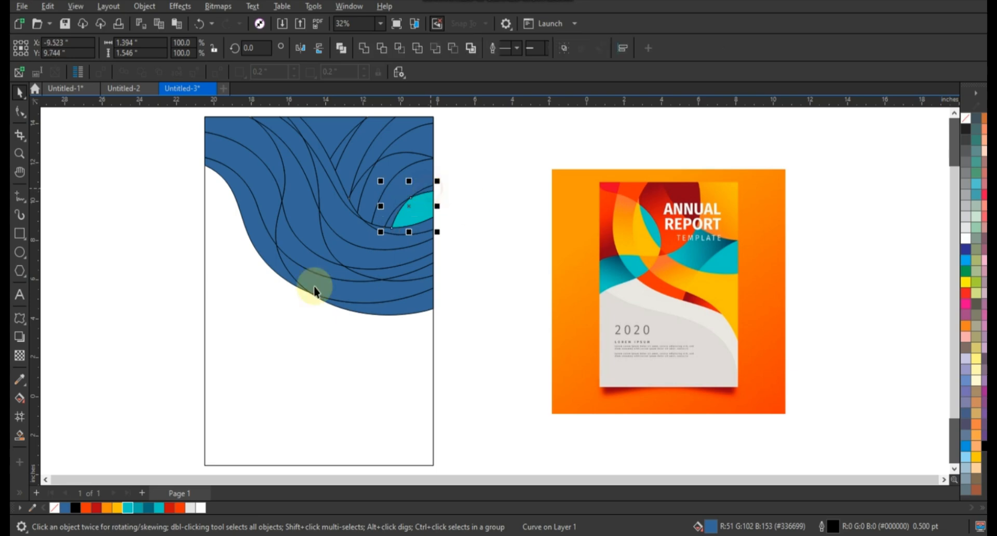
pyautogui.click(149, 506)
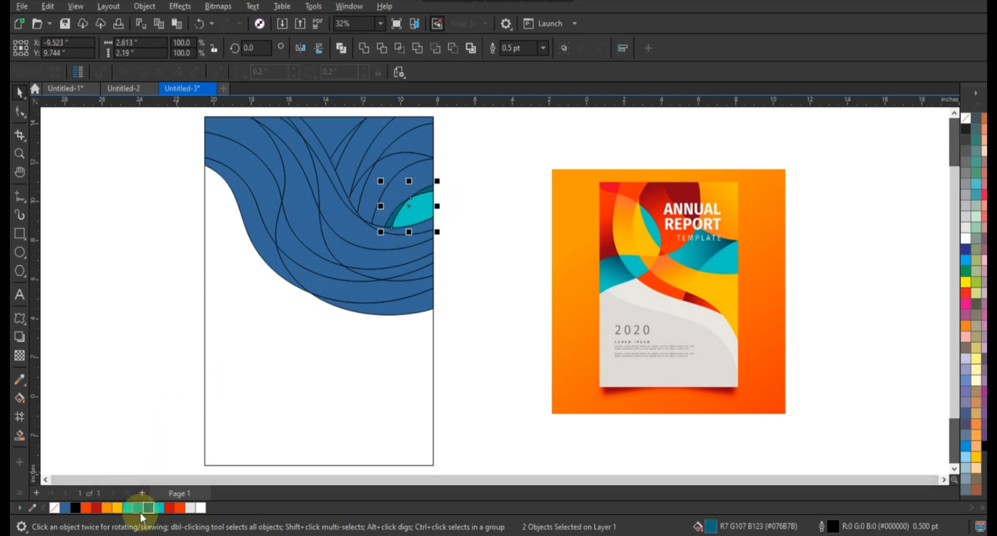
pyautogui.click(139, 509)
# - Fill the arc around the teal and turquoise pieces with dark teal #076B7B and the next band outward with orange-red #FF2D00
pyautogui.click(426, 181)
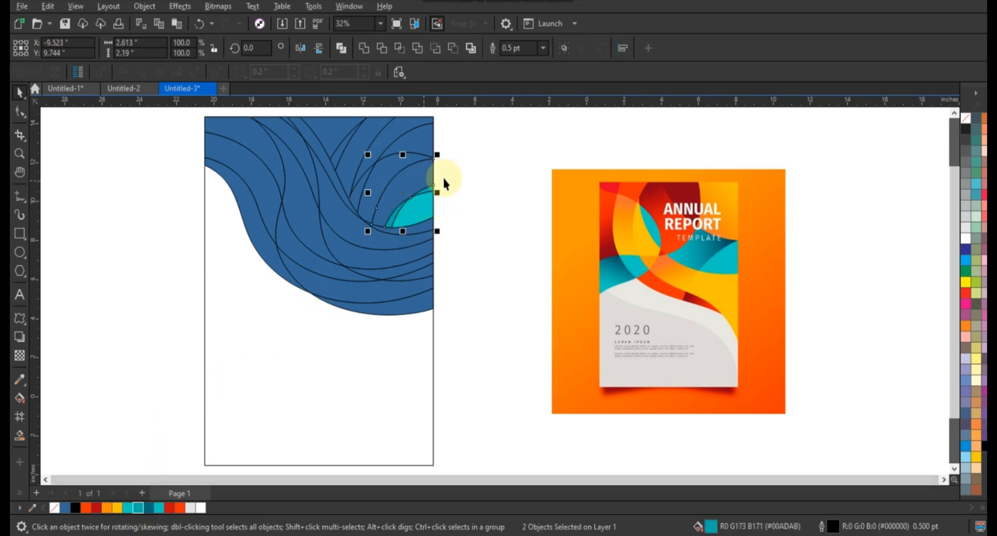
pyautogui.click(150, 513)
pyautogui.click(387, 172)
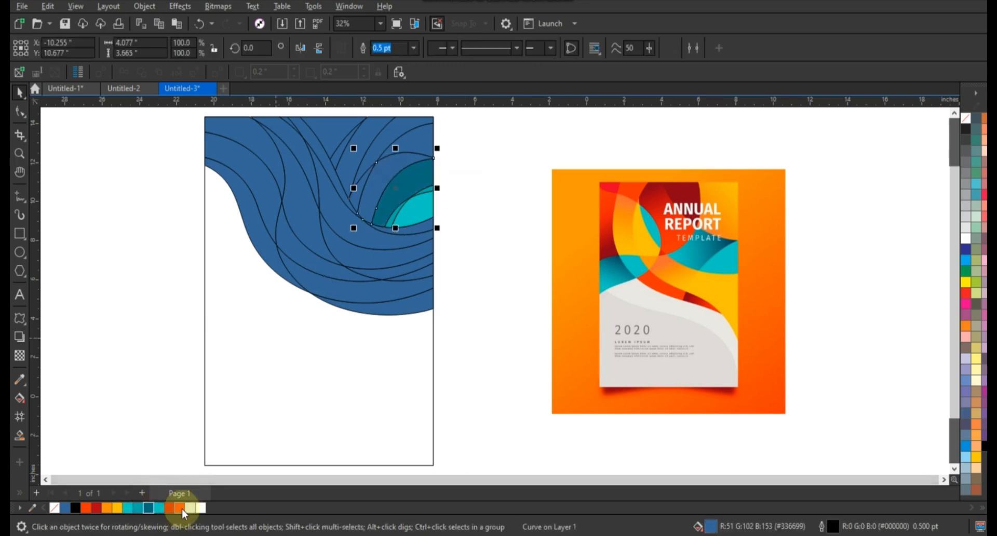
pyautogui.click(180, 507)
# - Fill the upper-right piece and the sliver beside the orange-red band with red, and the band above them with orange-red
pyautogui.click(400, 139)
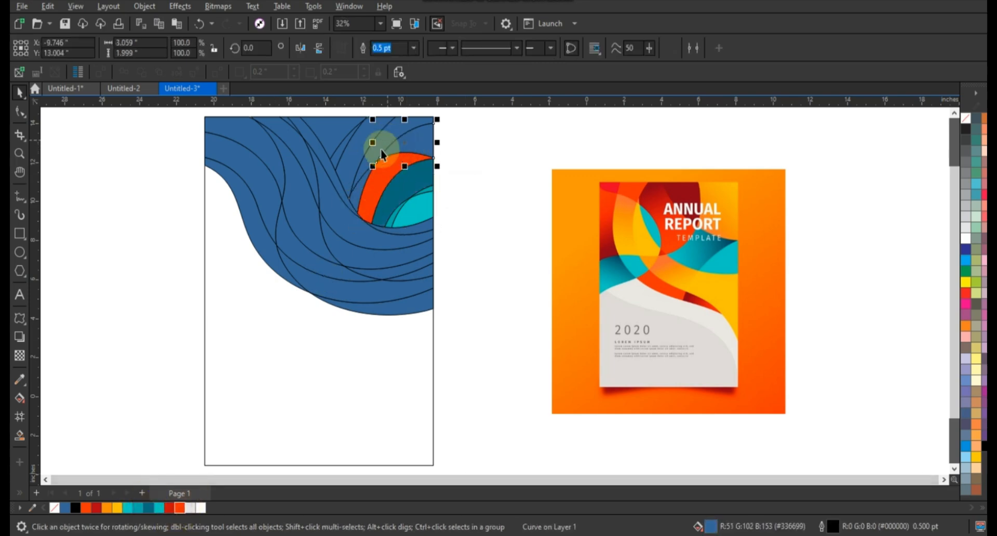
pyautogui.click(366, 186)
pyautogui.click(170, 508)
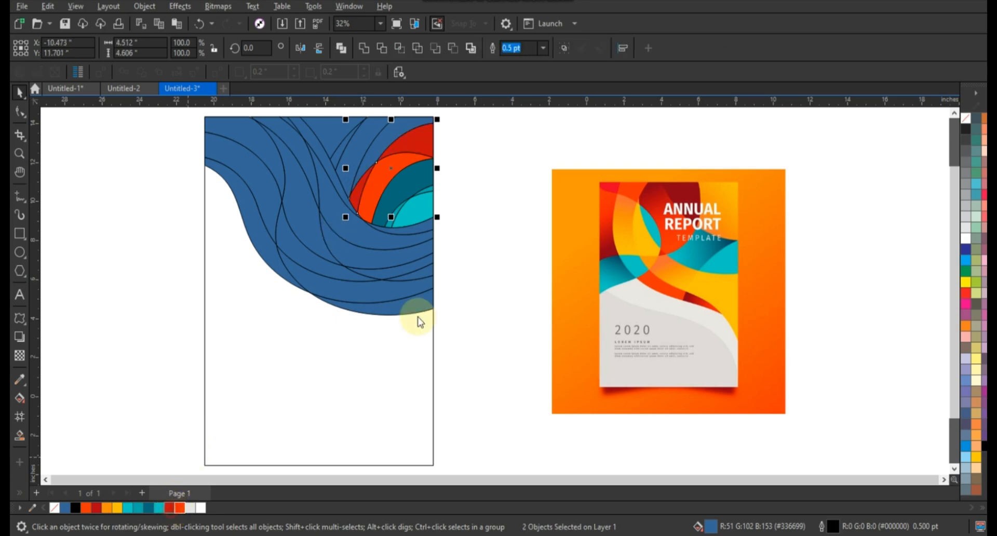
pyautogui.click(470, 231)
pyautogui.click(364, 163)
pyautogui.click(88, 508)
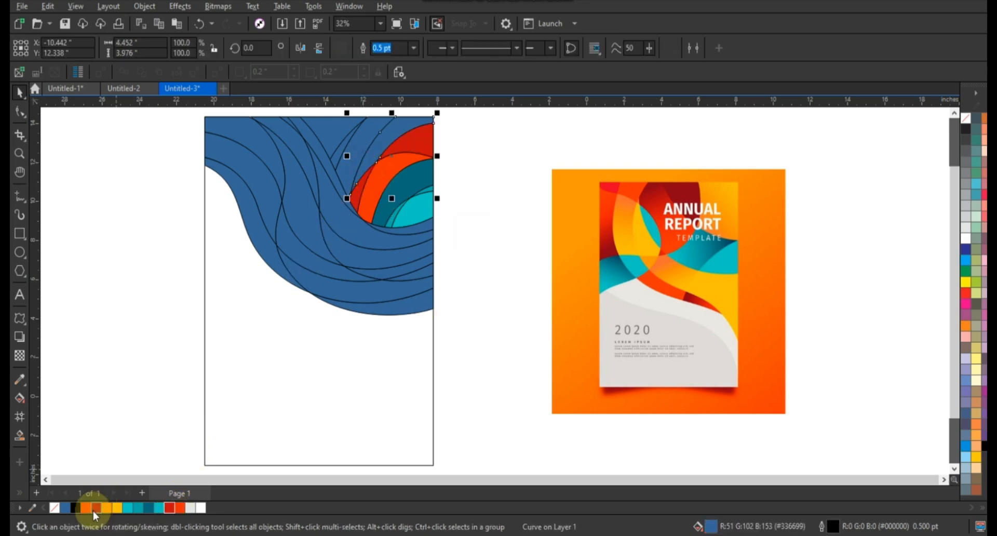
pyautogui.click(481, 224)
# - Fill the next band outward with yellow #FFC100, the sliver beside it with orange #FD8D07 and the triangle at the top edge with turquoise
pyautogui.click(352, 162)
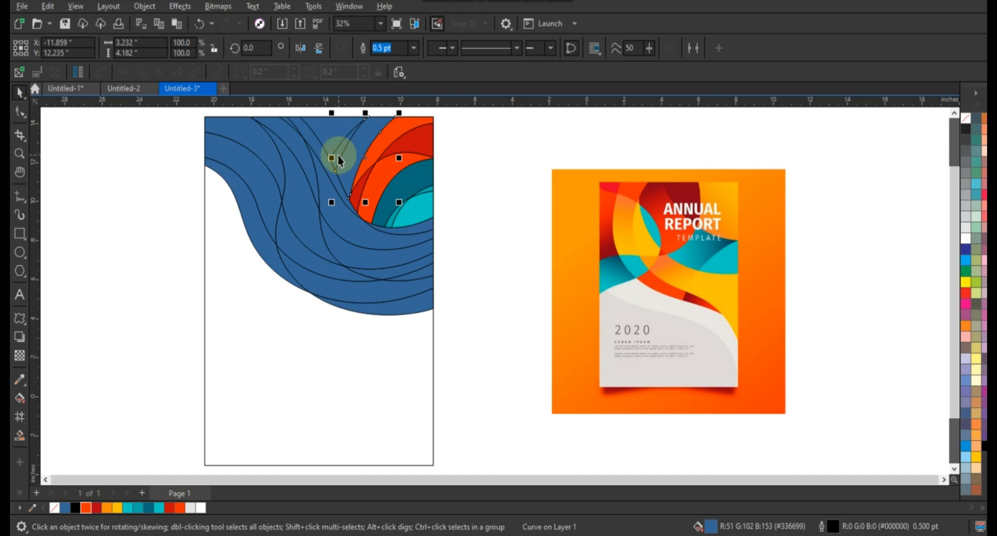
pyautogui.click(118, 508)
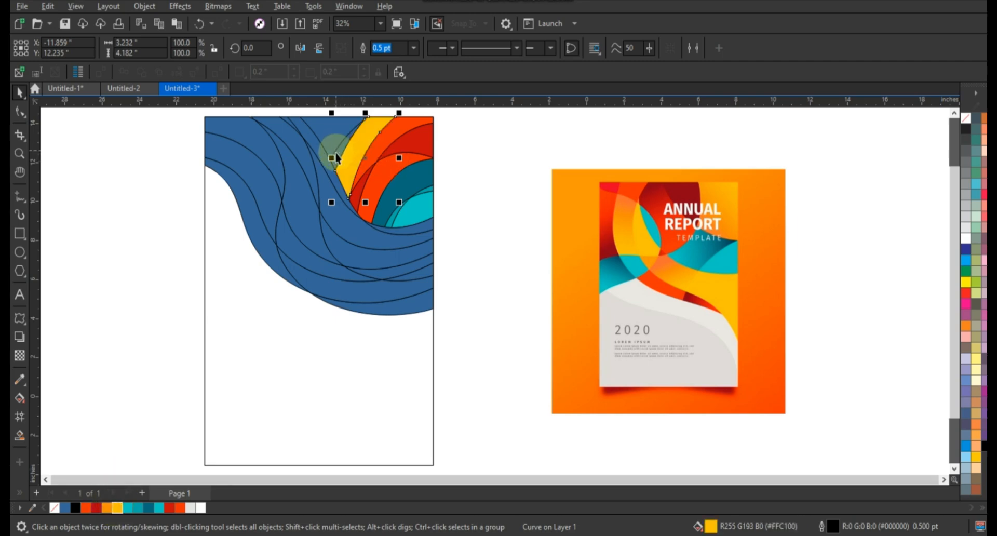
pyautogui.click(335, 157)
pyautogui.click(103, 509)
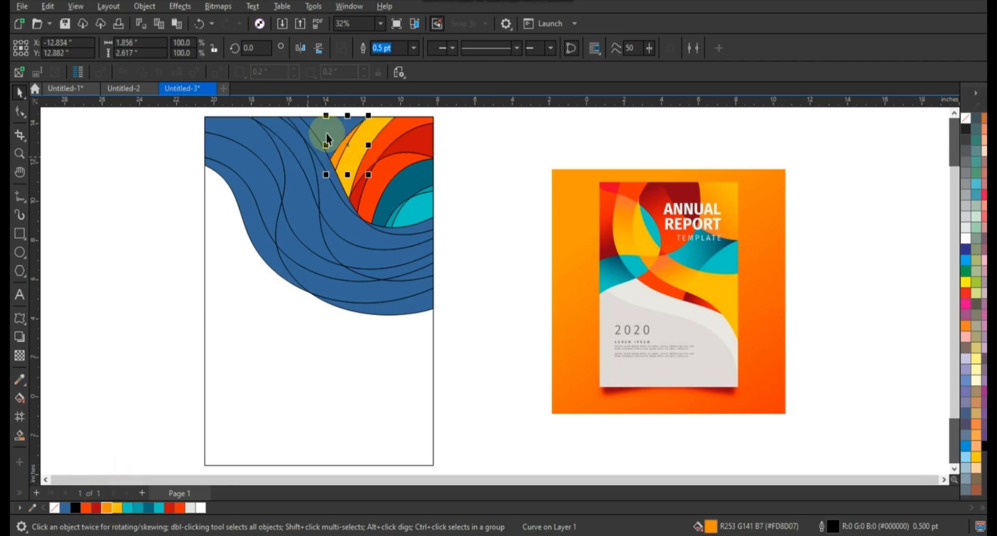
pyautogui.click(127, 509)
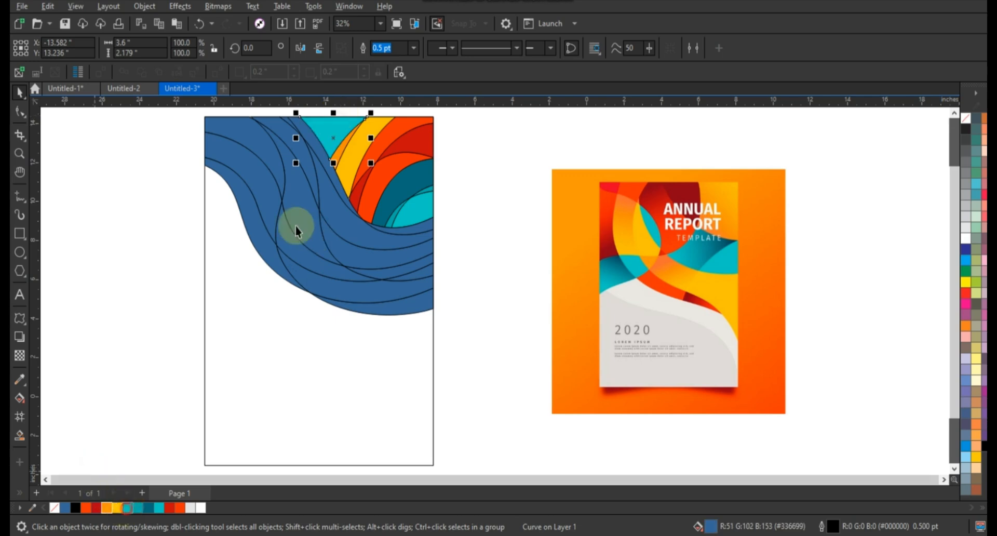
# - Fill the lowest band of the artwork with turquoise and the outermost left band with teal
pyautogui.click(392, 287)
pyautogui.click(128, 508)
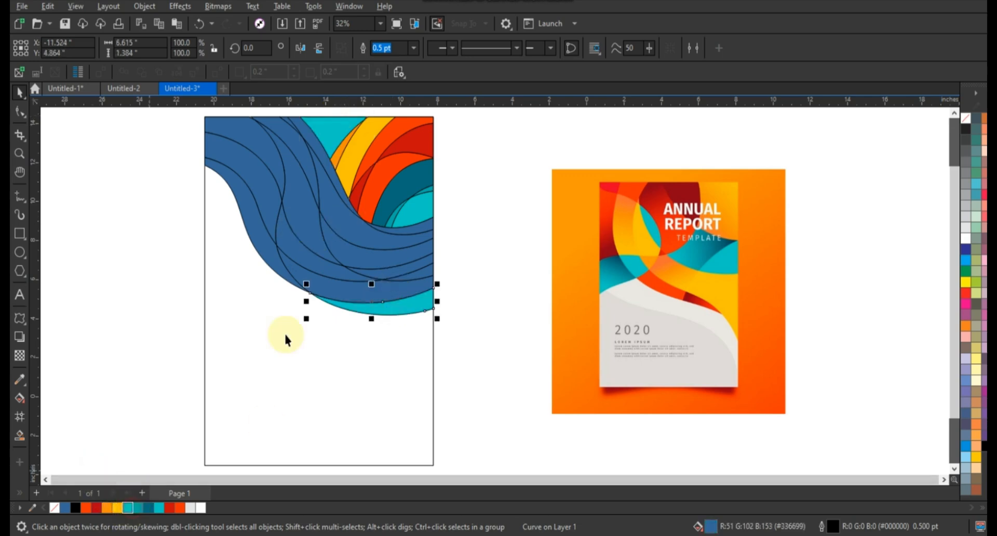
pyautogui.click(279, 276)
pyautogui.click(148, 508)
# - Fill the long band above the bottom turquoise one with orange-red #FF2D00 and the band along the left sweep with red
pyautogui.click(337, 294)
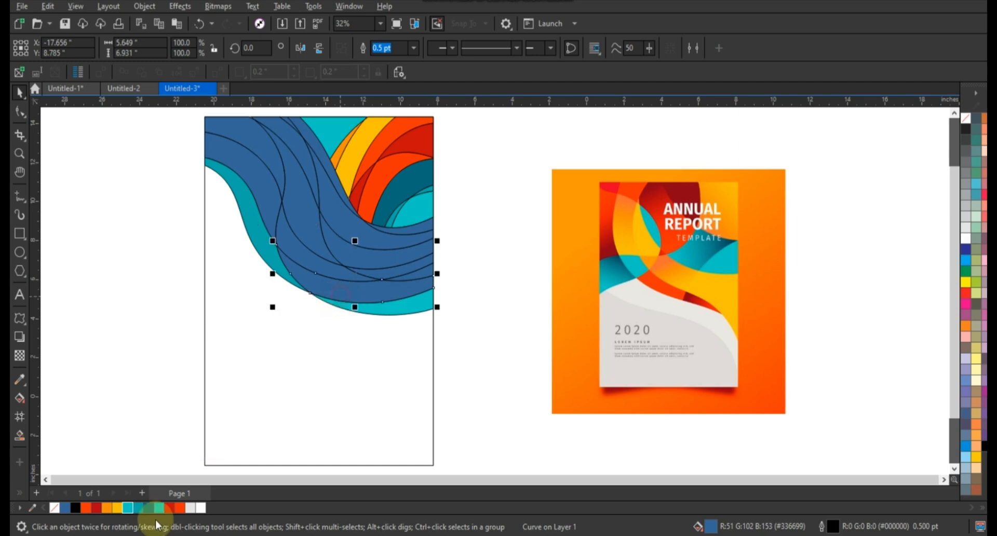
pyautogui.click(272, 222)
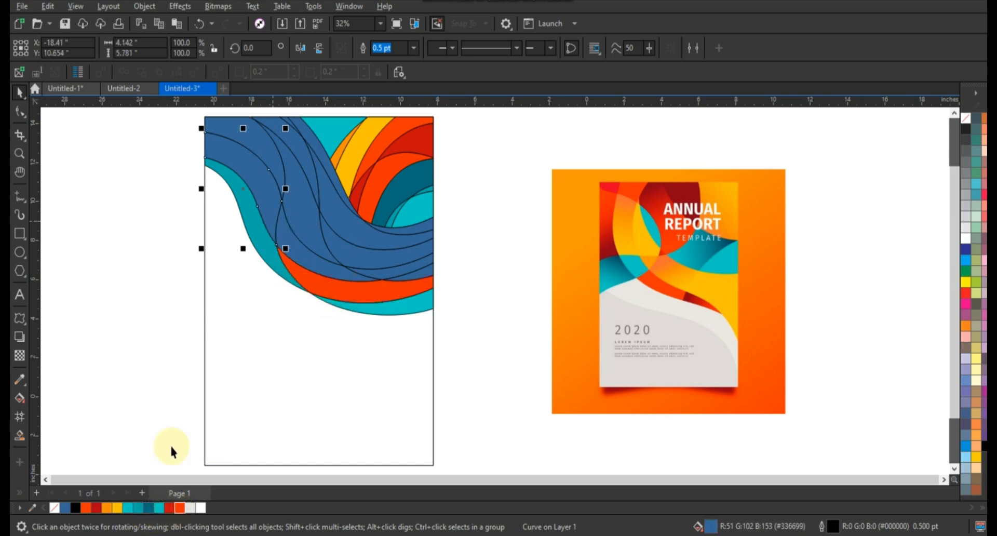
pyautogui.click(170, 507)
# - Fill the crescent inside the lower orange-red band with orange #FD8D07 and the long central band above it with yellow #FFC100
pyautogui.click(320, 266)
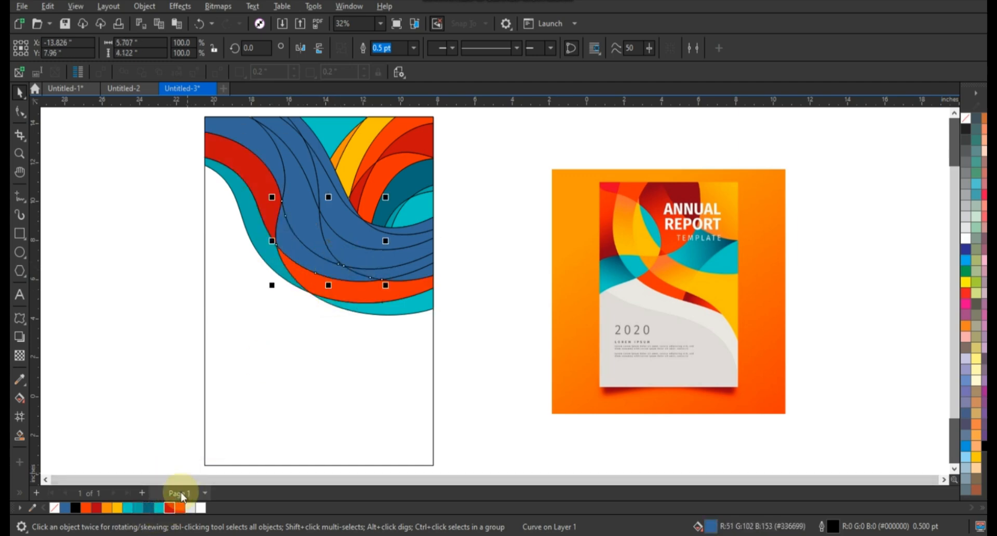
pyautogui.click(107, 508)
pyautogui.click(316, 230)
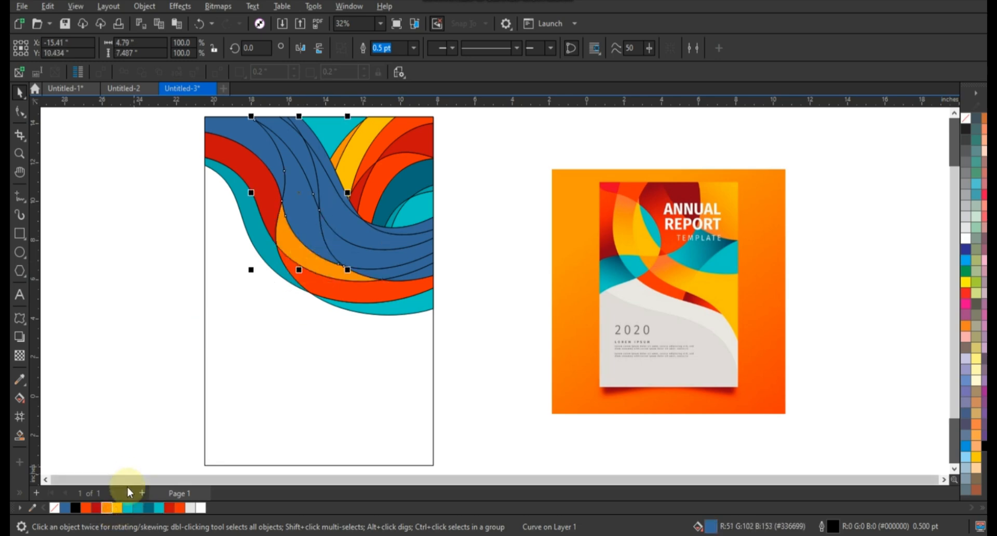
pyautogui.click(117, 508)
# - Fill the lower-right sweep with teal #00ADAB, the strip below it with turquoise and the small piece at the right edge with dark red
pyautogui.click(367, 271)
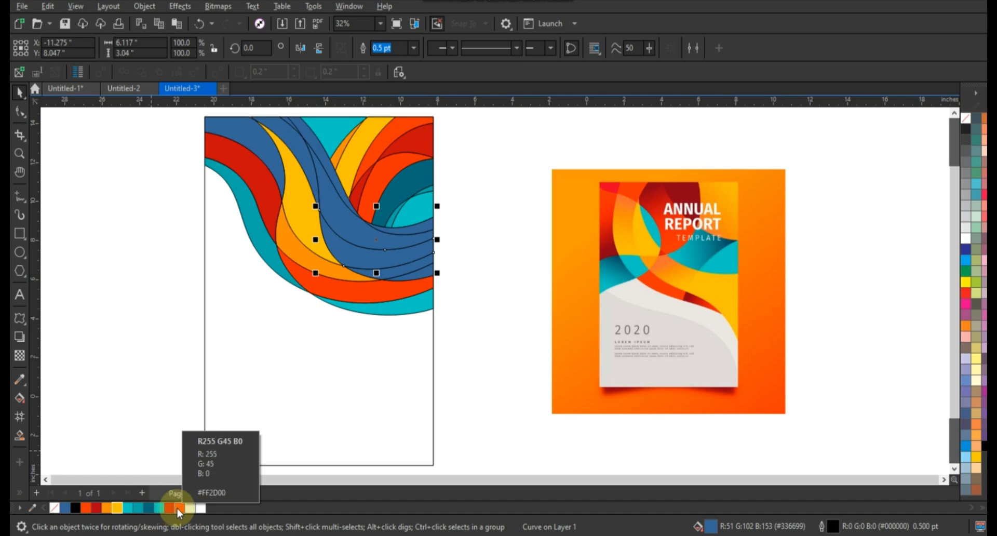
pyautogui.click(178, 507)
pyautogui.click(135, 510)
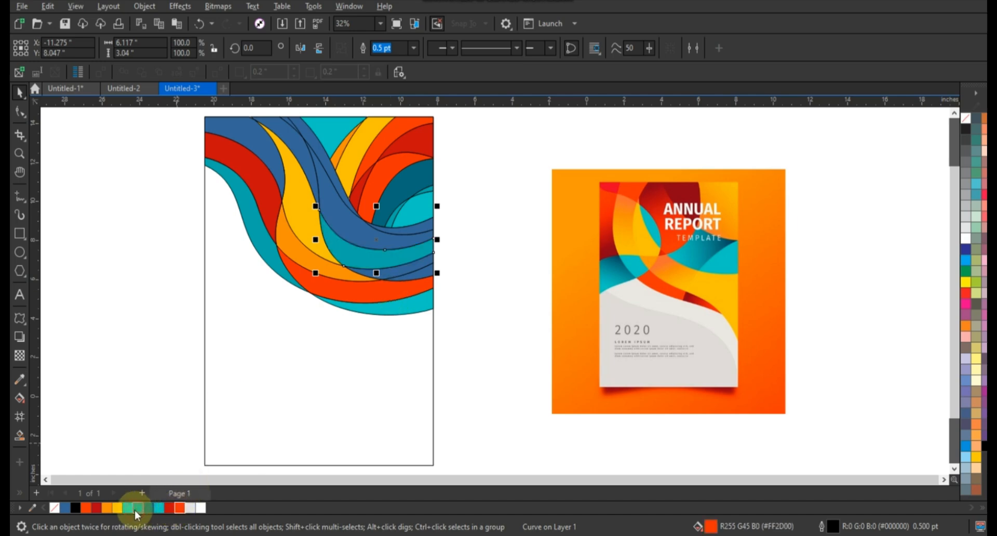
pyautogui.click(385, 277)
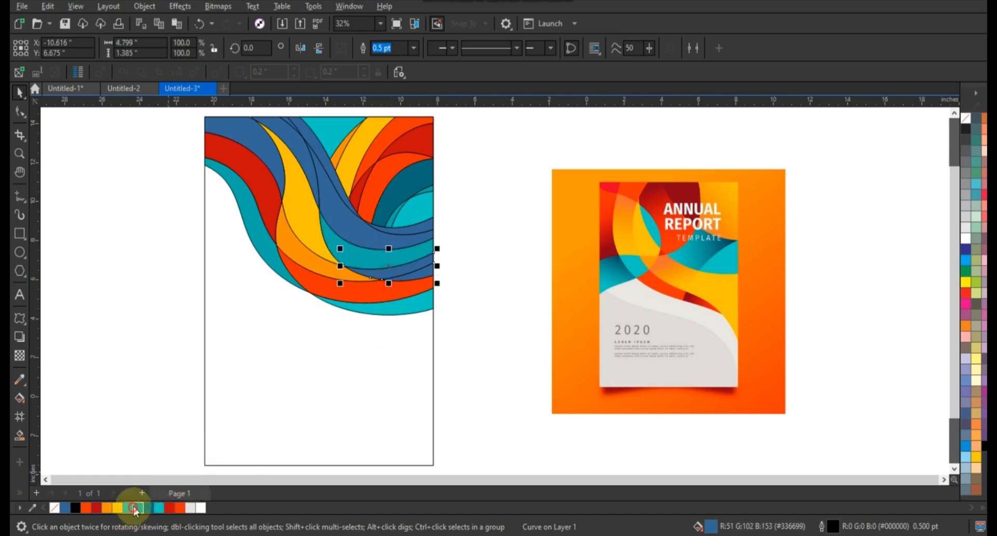
pyautogui.click(425, 277)
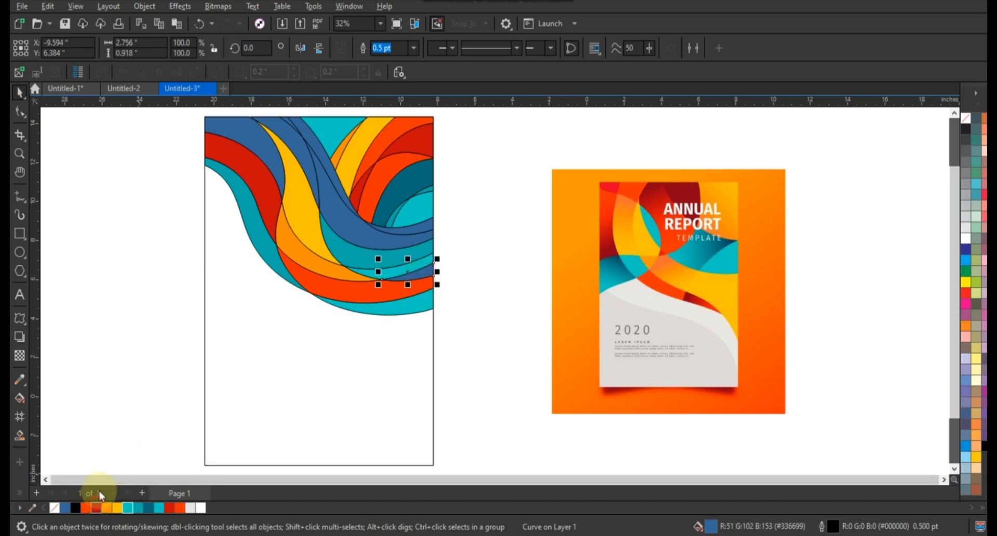
# - Fill the sweeping band above the teal one with orange-red #FF2D00 and the thin strip along its upper edge with red
pyautogui.click(362, 234)
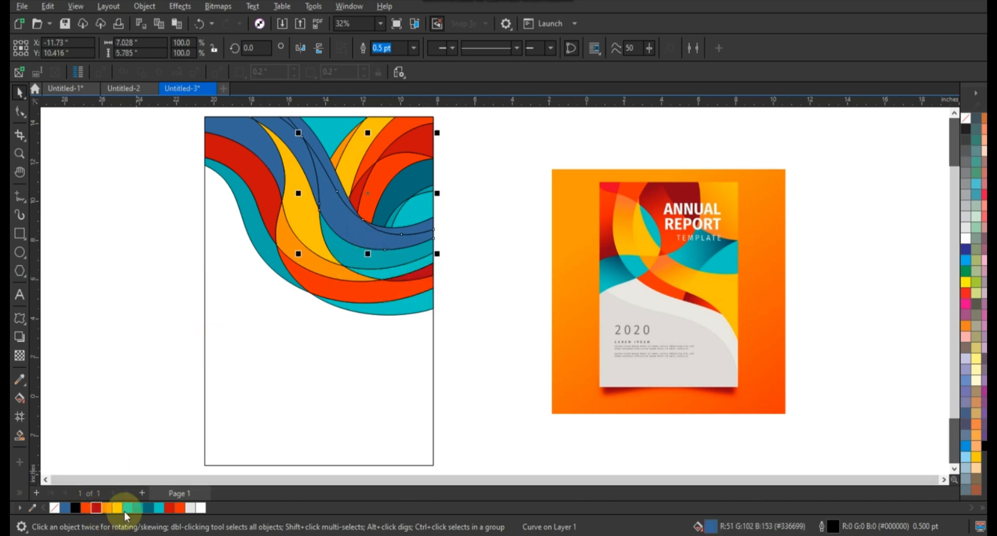
pyautogui.click(180, 508)
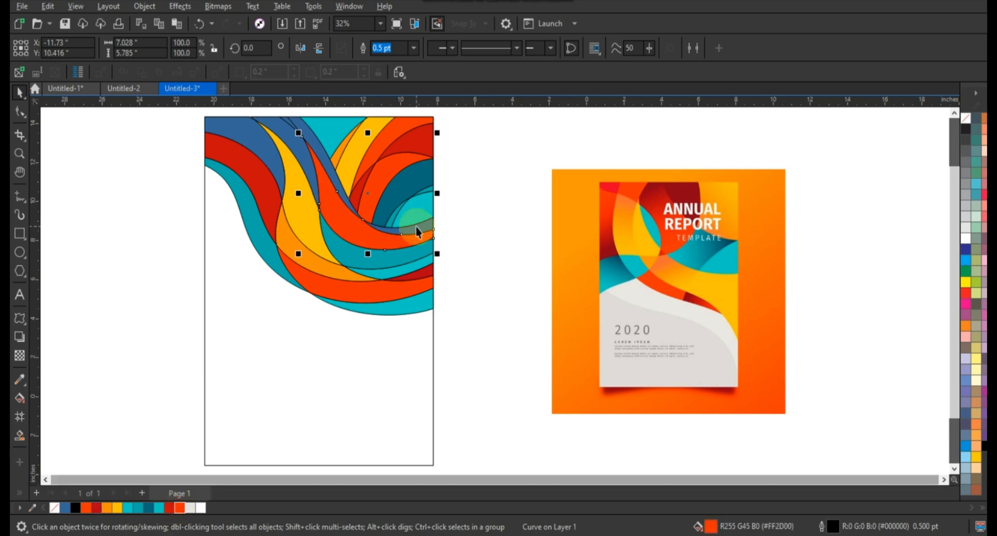
pyautogui.click(414, 238)
pyautogui.click(170, 509)
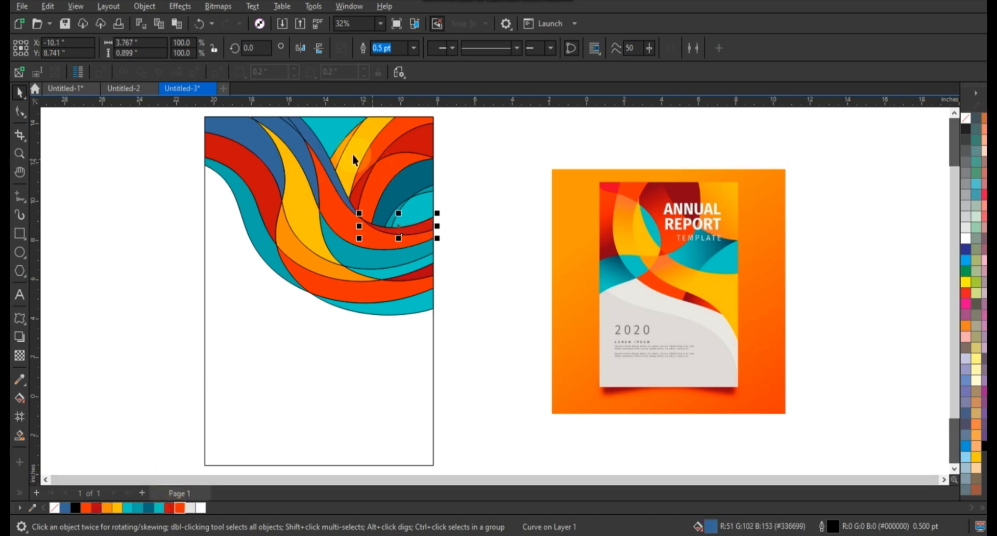
# - Fill the remaining blue pieces: the thin diagonal strip orange #FD8D07, the band left of it red and the upper-left corner turquoise
pyautogui.click(324, 165)
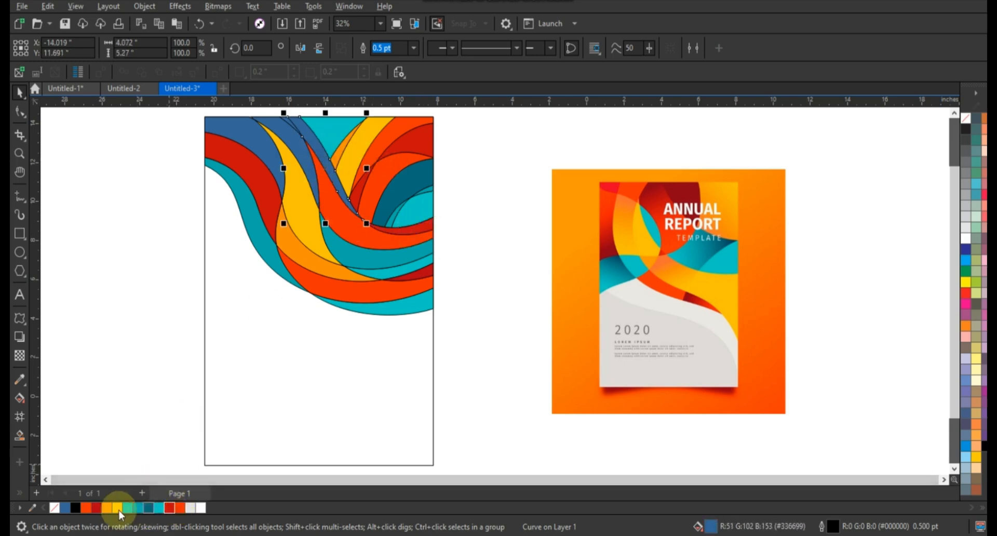
pyautogui.click(107, 512)
pyautogui.click(265, 171)
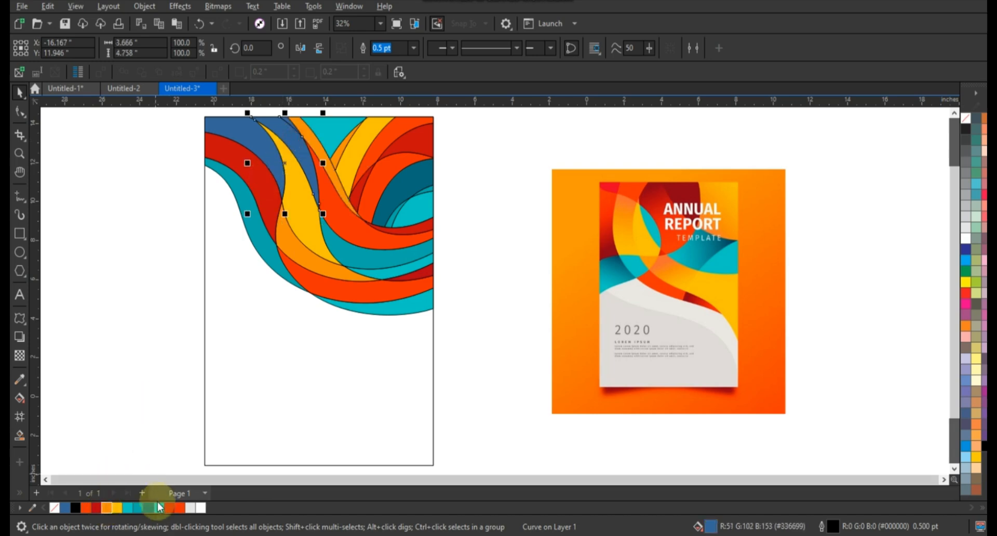
pyautogui.click(169, 508)
pyautogui.click(229, 136)
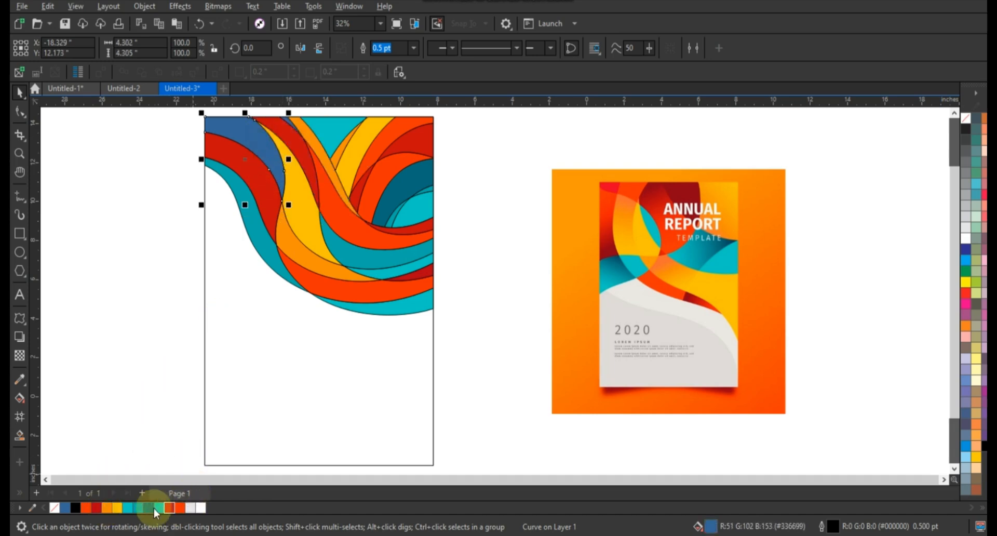
pyautogui.click(129, 508)
pyautogui.click(465, 214)
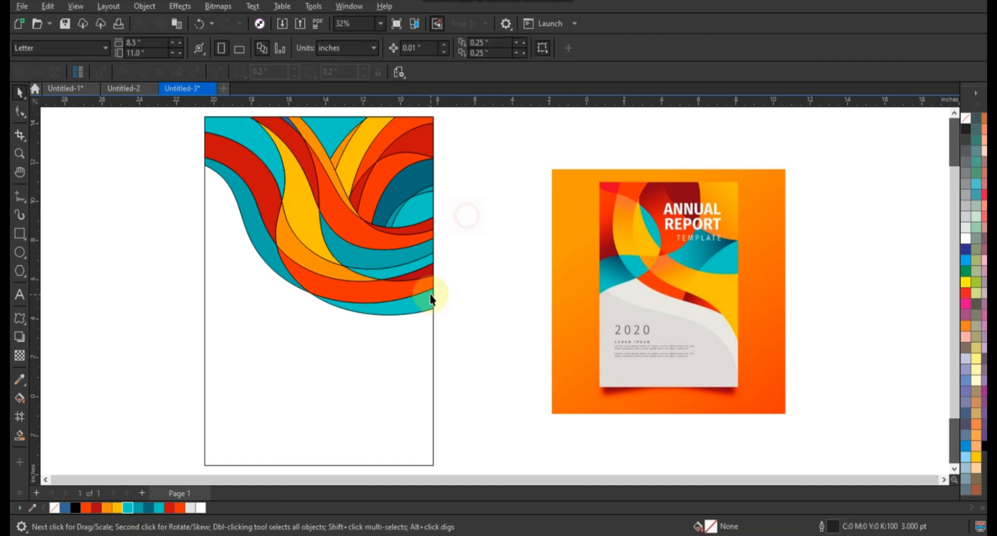
# - Select all the coloured wave pieces and remove their outlines
pyautogui.scroll(-1, 434, 290)
pyautogui.moveTo(206, 138); pyautogui.dragTo(464, 323)
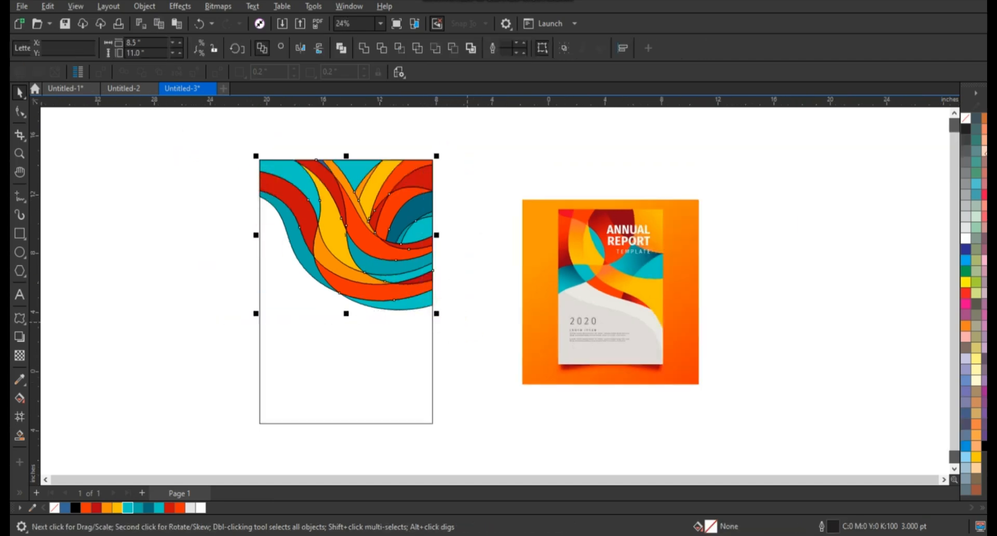
pyautogui.rightClick(966, 118)
pyautogui.click(954, 126)
pyautogui.click(461, 167)
pyautogui.moveTo(212, 133); pyautogui.dragTo(349, 272)
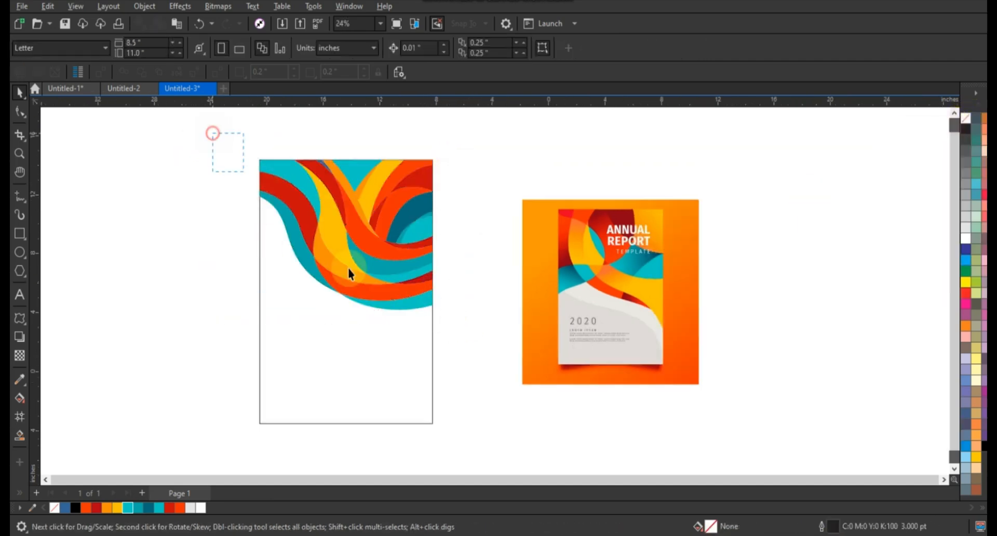
pyautogui.moveTo(460, 319); pyautogui.dragTo(462, 317)
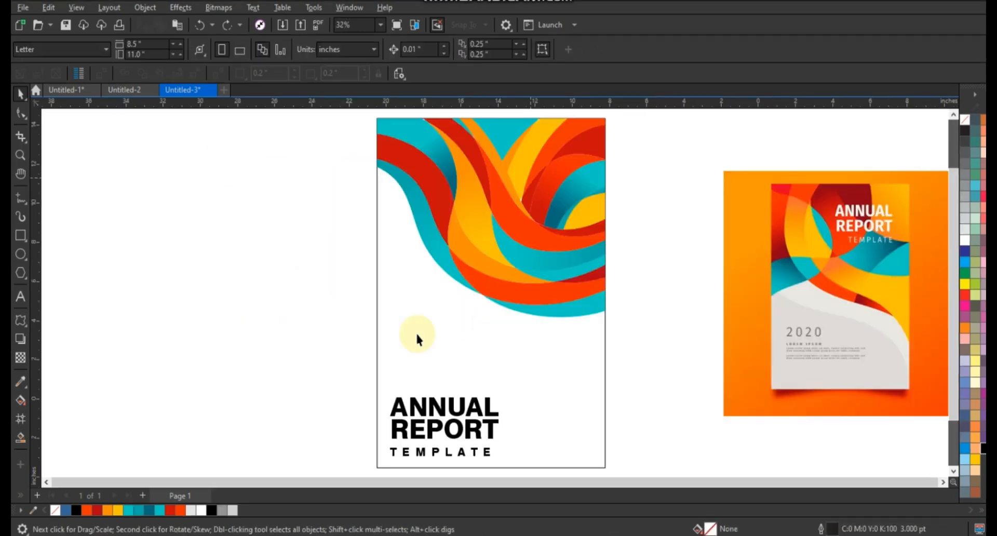
# - Place a copy of all the wave pieces on the empty area left of the cover rectangle
pyautogui.click(531, 178)
pyautogui.scroll(-1, 434, 331)
pyautogui.moveTo(361, 137); pyautogui.dragTo(613, 338)
pyautogui.moveTo(527, 254); pyautogui.dragTo(321, 232)
pyautogui.hotkey('shift', 'F2')
# - Give the copied wave pieces a 2.0 pt outline and remove their fills
pyautogui.click(543, 49)
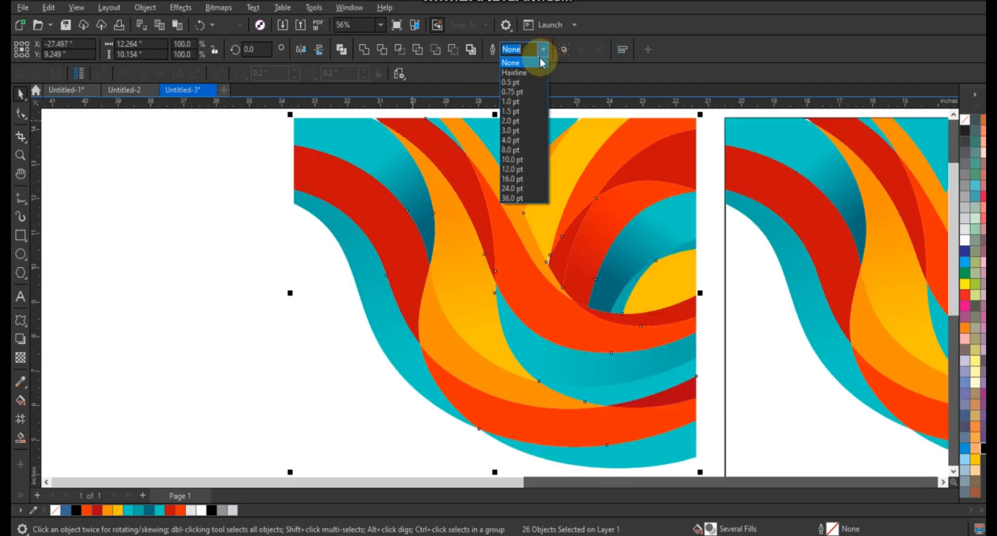
pyautogui.click(514, 120)
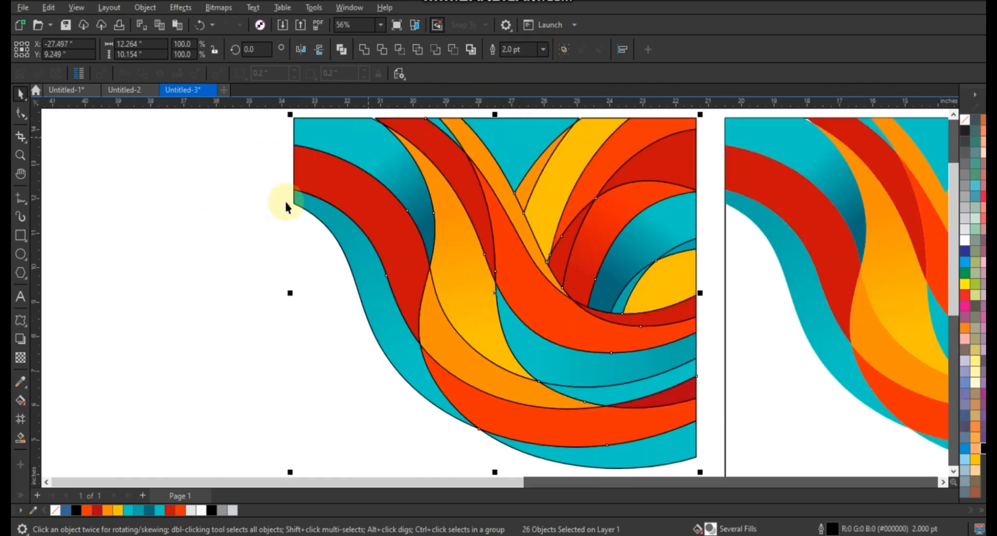
pyautogui.rightClick(966, 131)
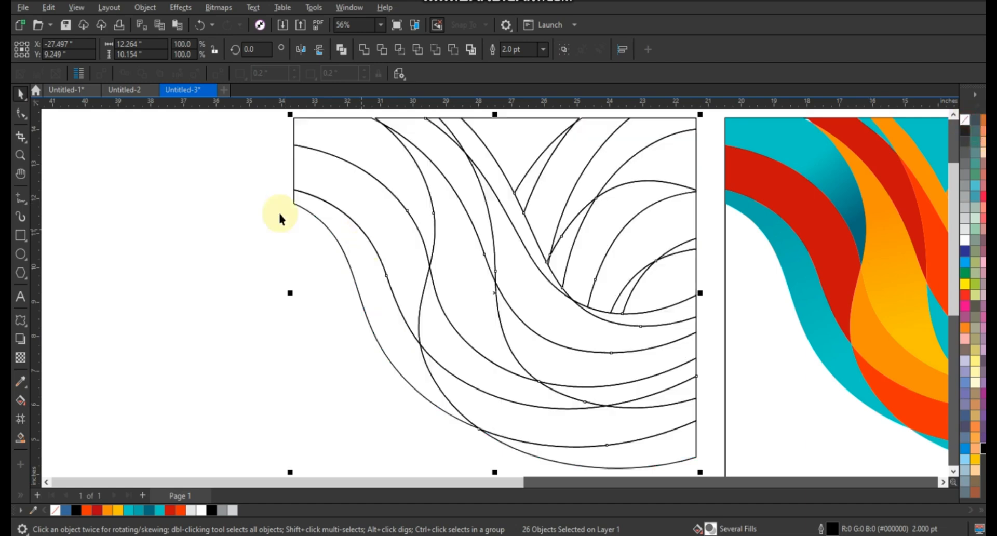
# - Combine the unfilled outline pieces into a single curve
pyautogui.scroll(-1, 295, 207)
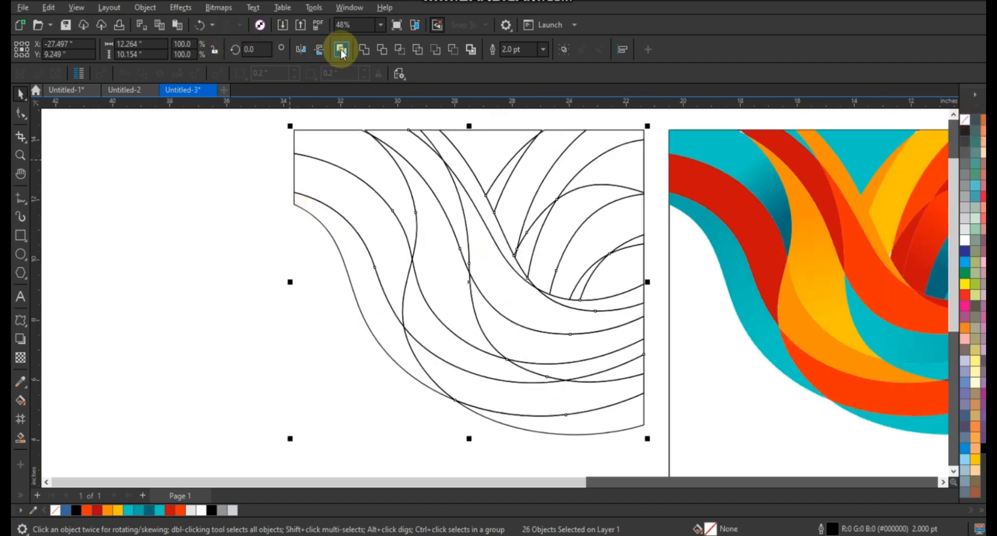
pyautogui.hotkey('ctrl', 'l')
pyautogui.scroll(-2, 190, 230)
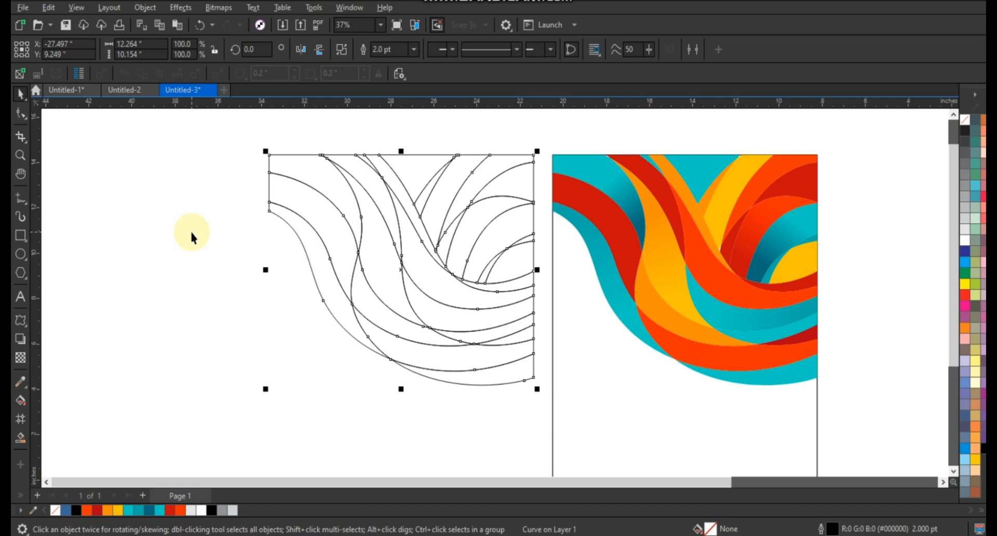
# - Align the combined outline's horizontal centre with the cover rectangle so that it overlays the coloured waves
pyautogui.keyDown('shift'); pyautogui.click(652, 405); pyautogui.keyUp('shift')
pyautogui.press('c')
pyautogui.click(468, 358)
pyautogui.click(690, 314)
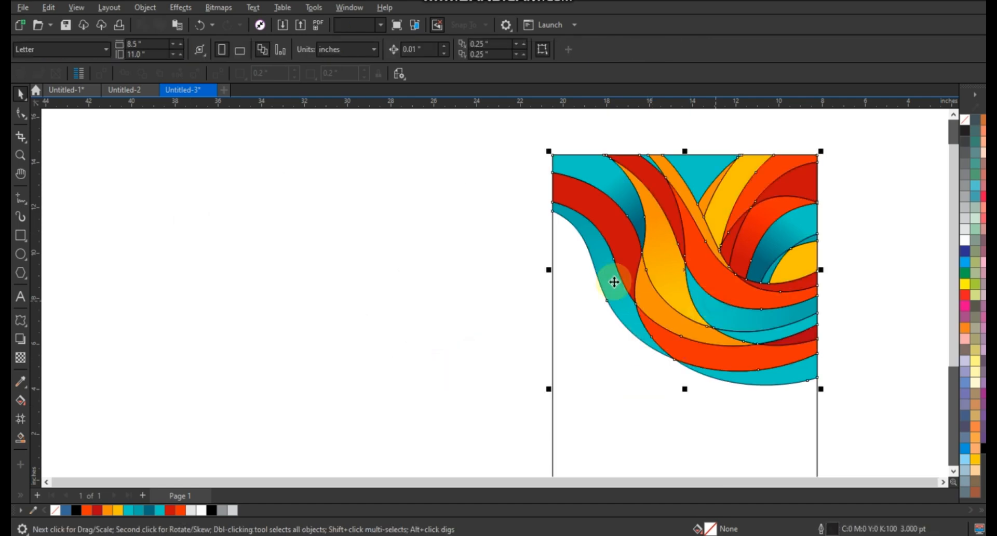
pyautogui.hotkey('shift', 'F2')
pyautogui.click(601, 285)
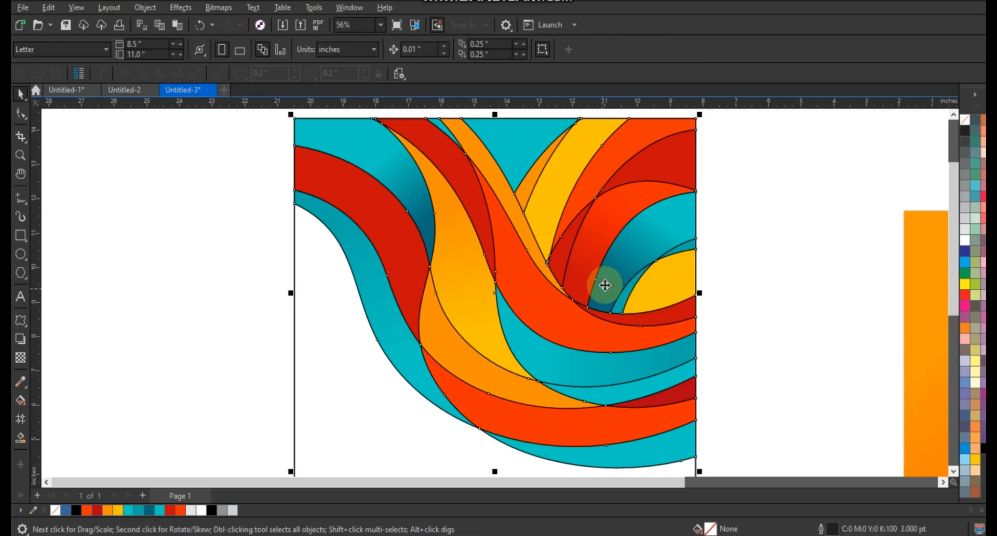
# - Enlarge the combined outline overlay to about 105.8% so it extends past the cover's edges, and set its outline width to 3.0 pt
pyautogui.scroll(-2, 601, 286)
pyautogui.moveTo(398, 410); pyautogui.dragTo(390, 418)
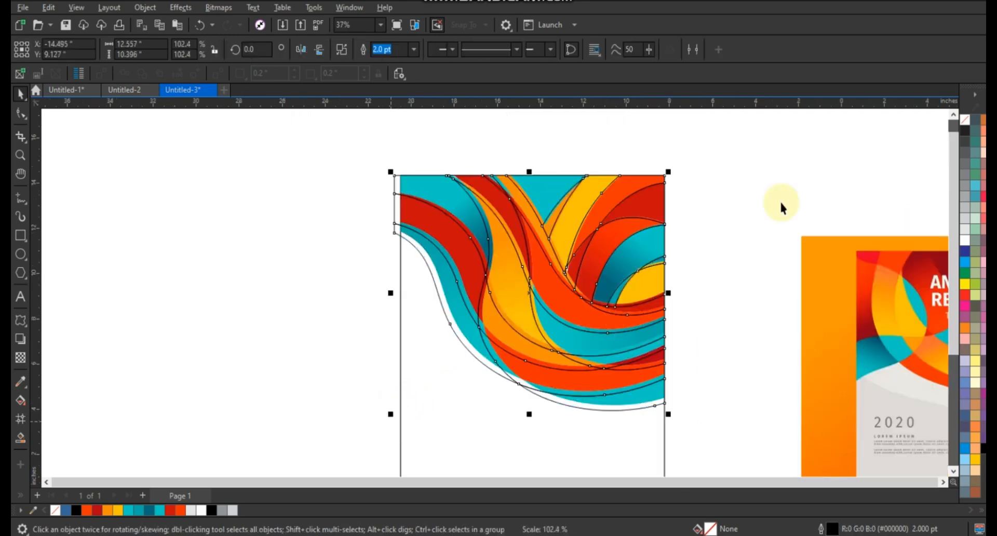
pyautogui.moveTo(670, 172); pyautogui.dragTo(674, 168)
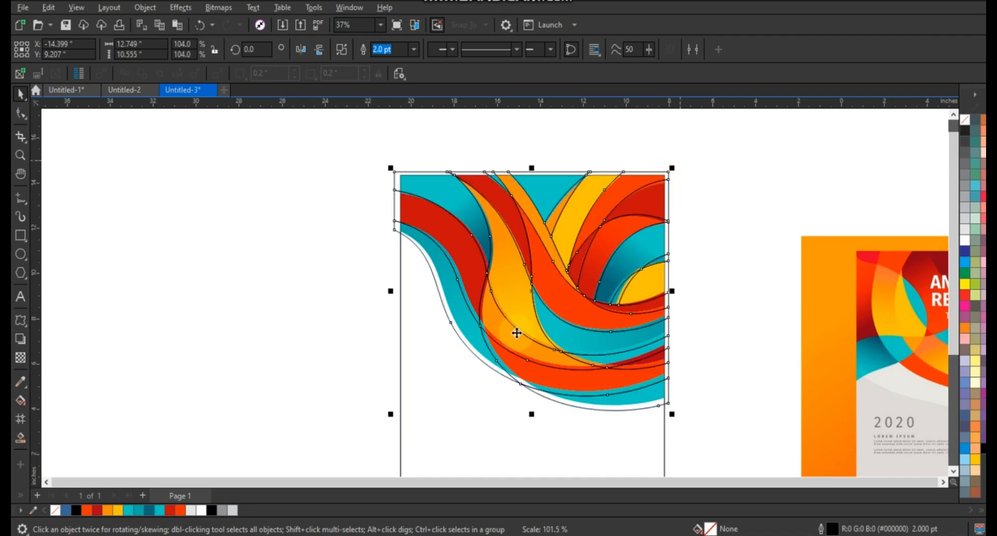
pyautogui.moveTo(392, 415); pyautogui.dragTo(389, 418)
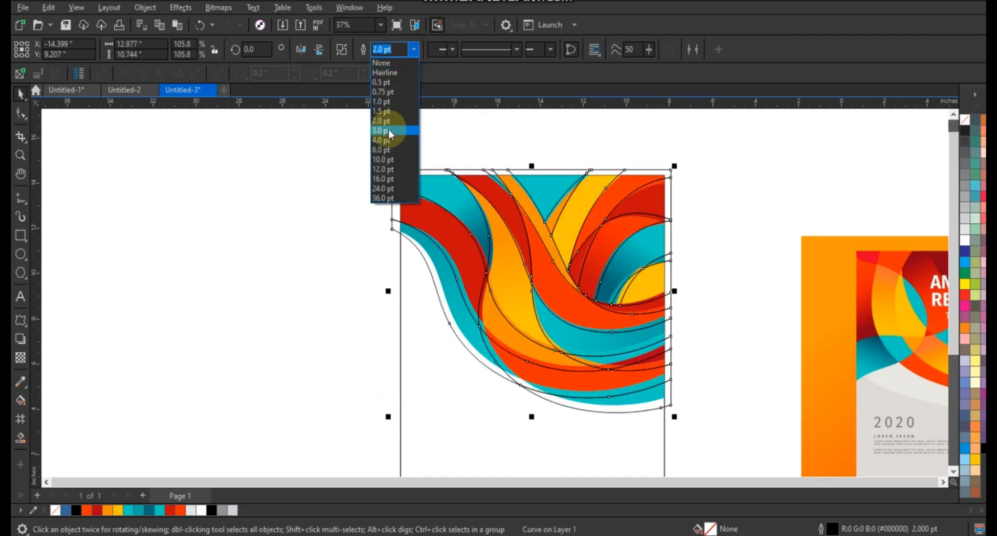
pyautogui.click(389, 130)
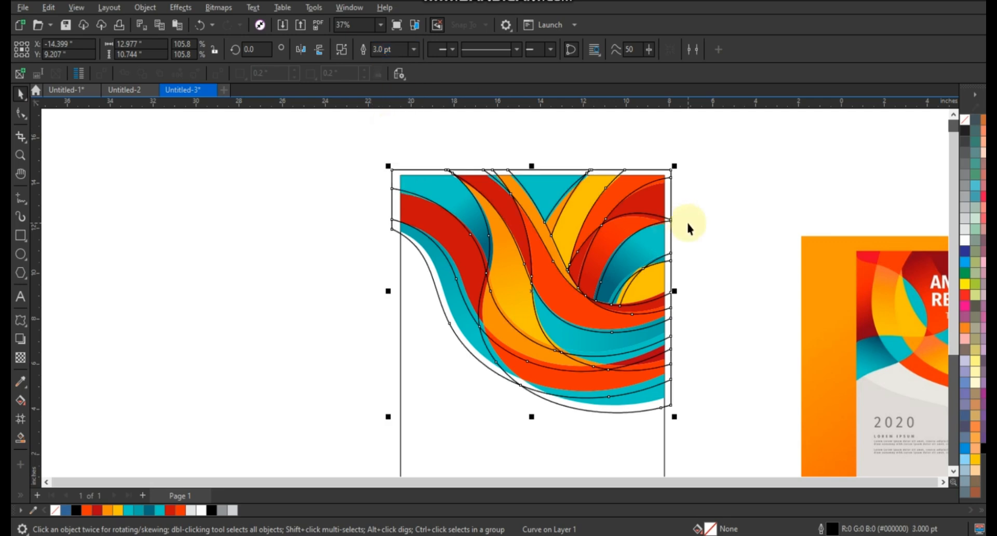
pyautogui.click(688, 222)
# - PowerClip all the coloured wave pieces together with the outline overlay inside the cover rectangle
pyautogui.moveTo(330, 135); pyautogui.dragTo(337, 139)
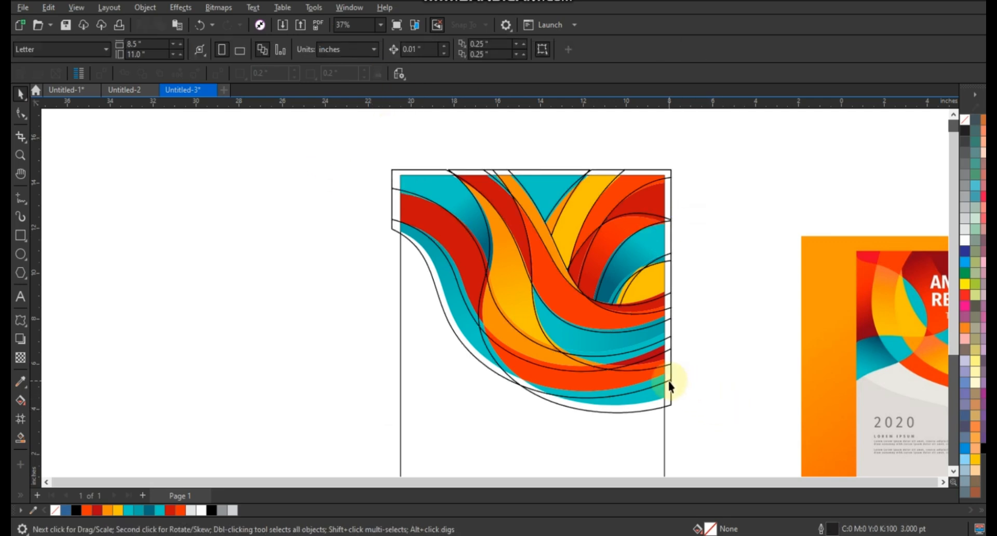
pyautogui.moveTo(670, 387); pyautogui.dragTo(695, 382)
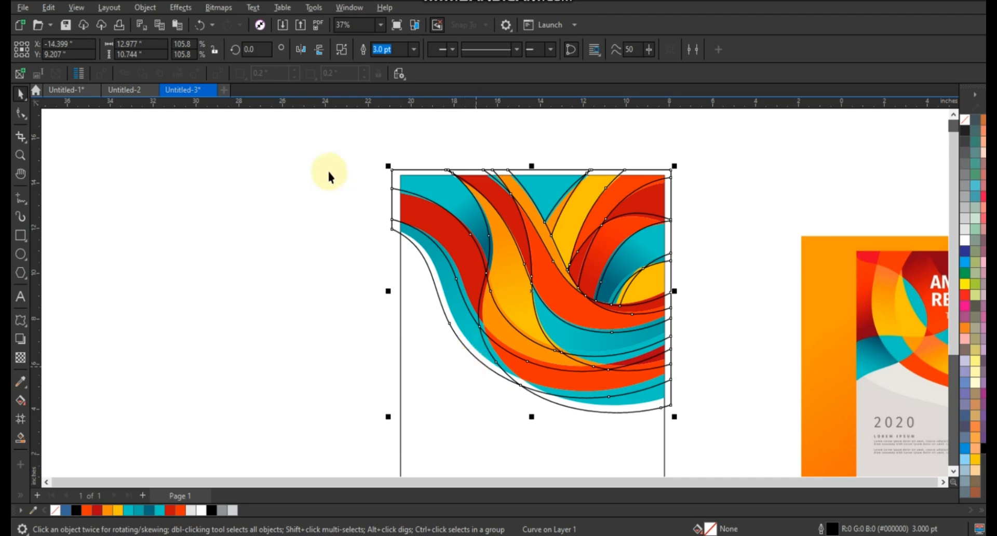
pyautogui.moveTo(340, 152); pyautogui.dragTo(693, 425)
pyautogui.hotkey('ctrl', '1')
pyautogui.click(650, 434)
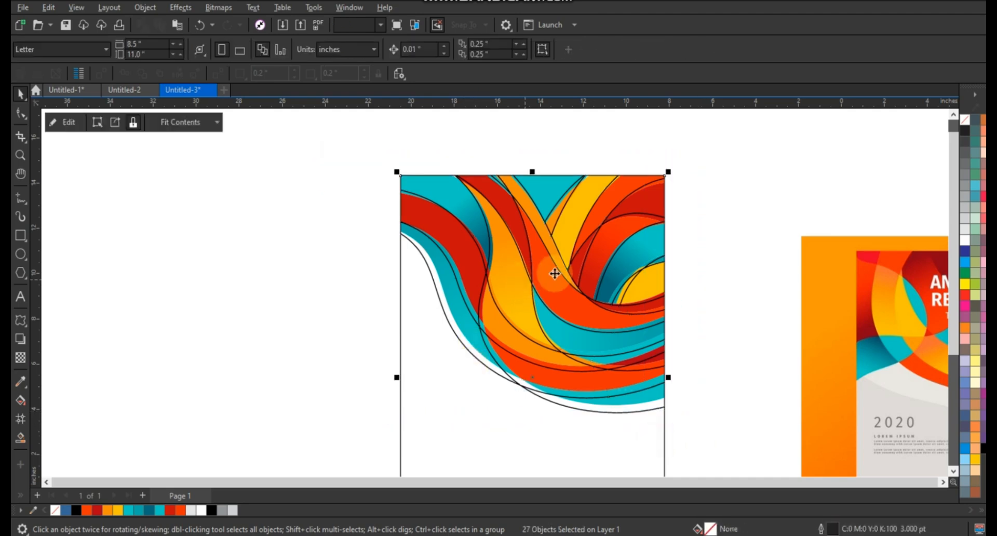
# - Examine the whole cover and a close-up of the clipped wave artwork with its offset outlines
pyautogui.hotkey('shift', 'F2')
pyautogui.click(642, 243)
pyautogui.click(20, 154)
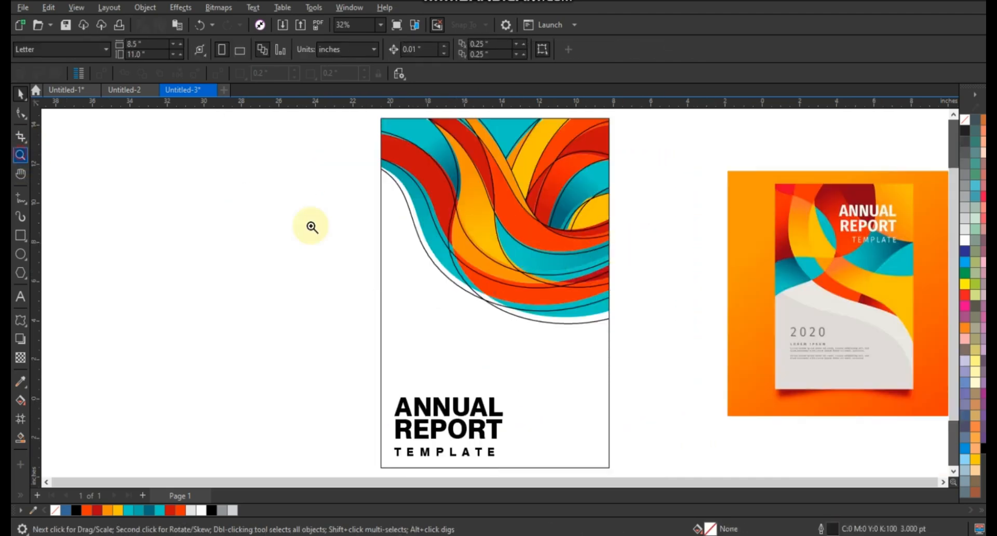
pyautogui.moveTo(355, 117); pyautogui.dragTo(634, 336)
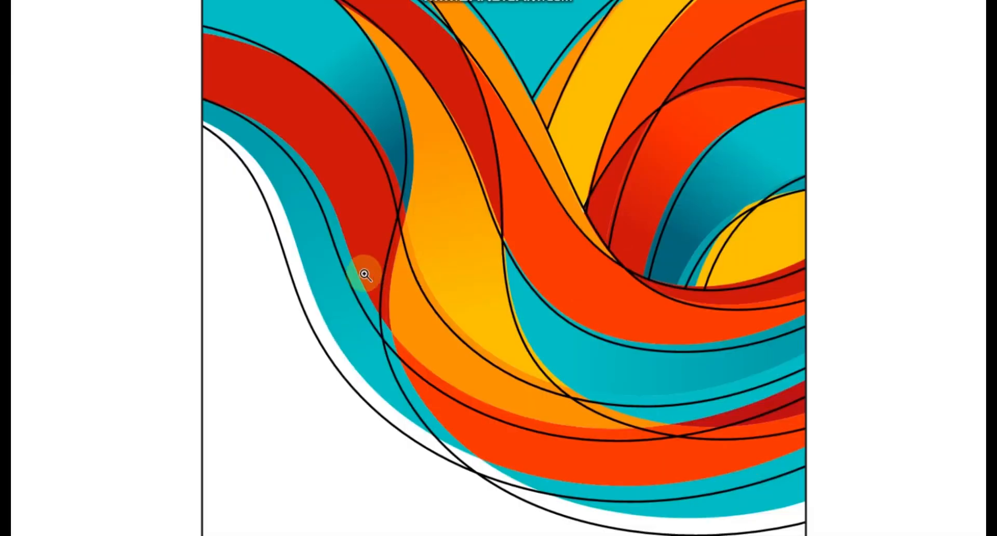